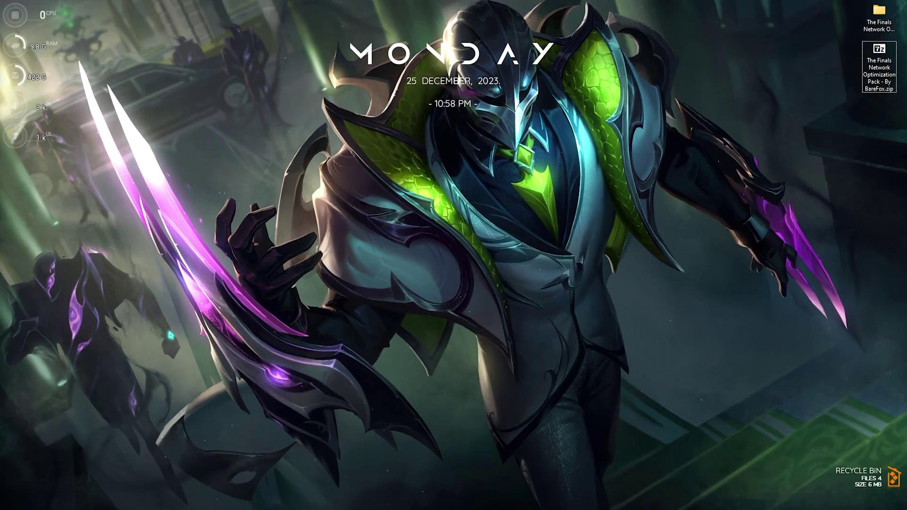
Open Firewall & network protection from a 'fir' Start search and maximize Windows Security.
key("super")
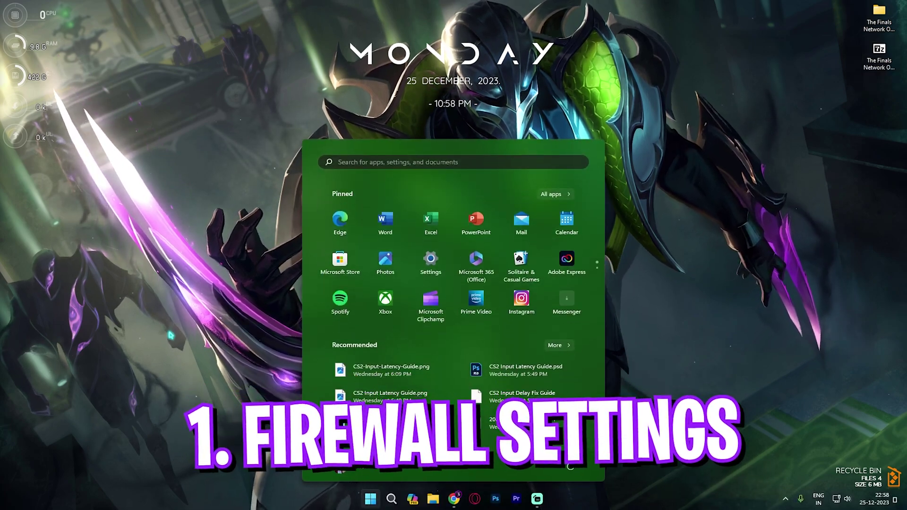
type("fir")
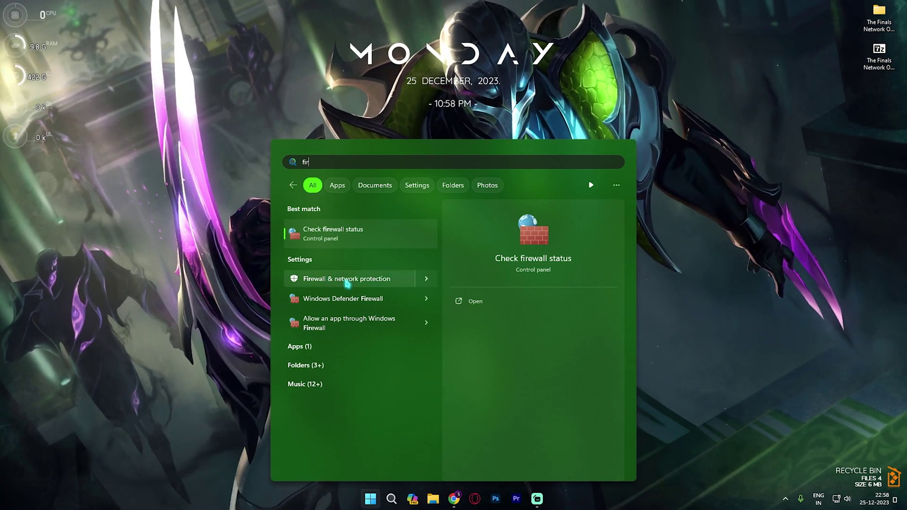
left_click(346, 280)
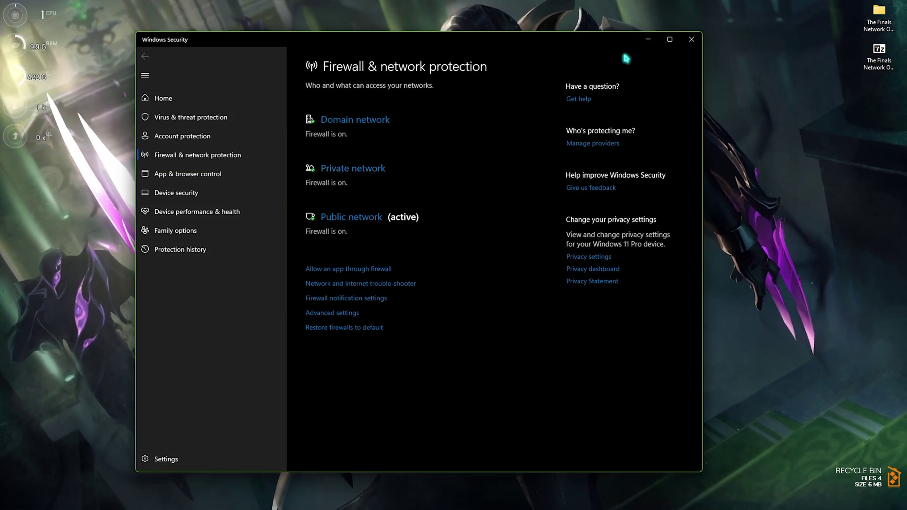
left_click(669, 39)
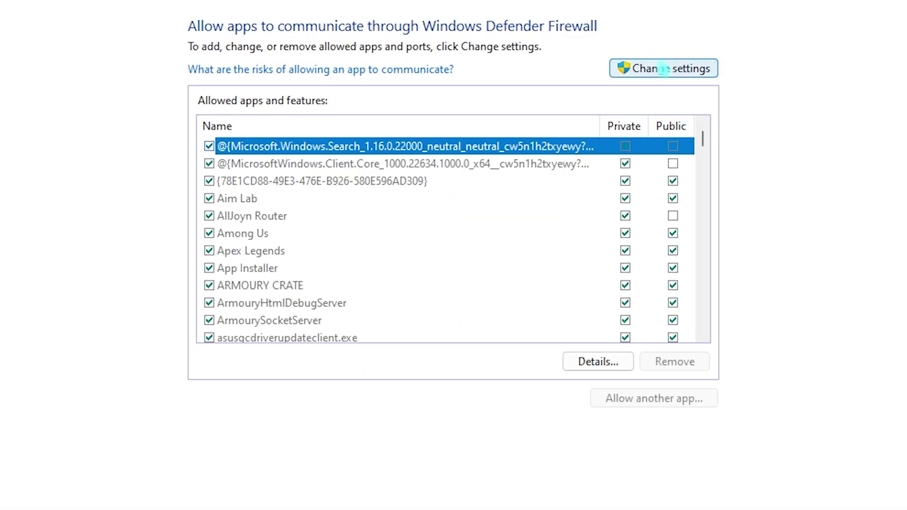
Try adding Discovery.exe from The Finals folder as an allowed app; it is already an exception.
left_click(664, 69)
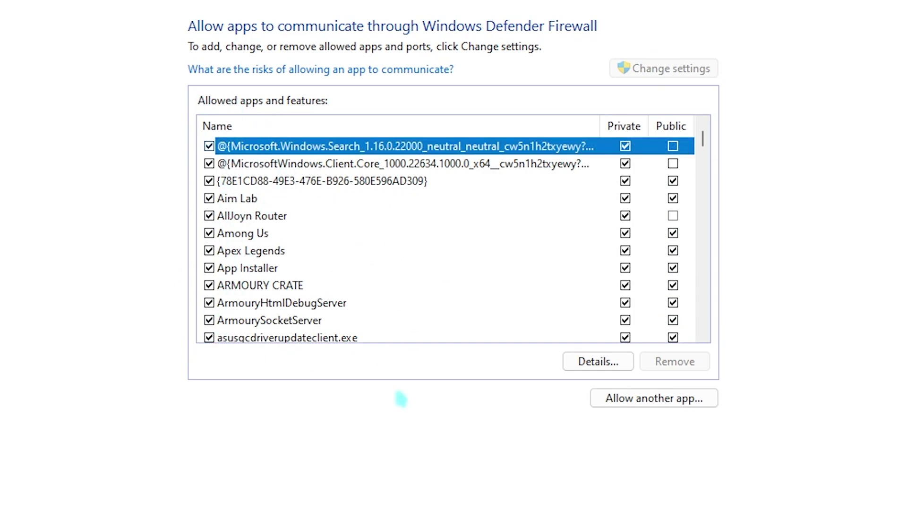
left_click(643, 399)
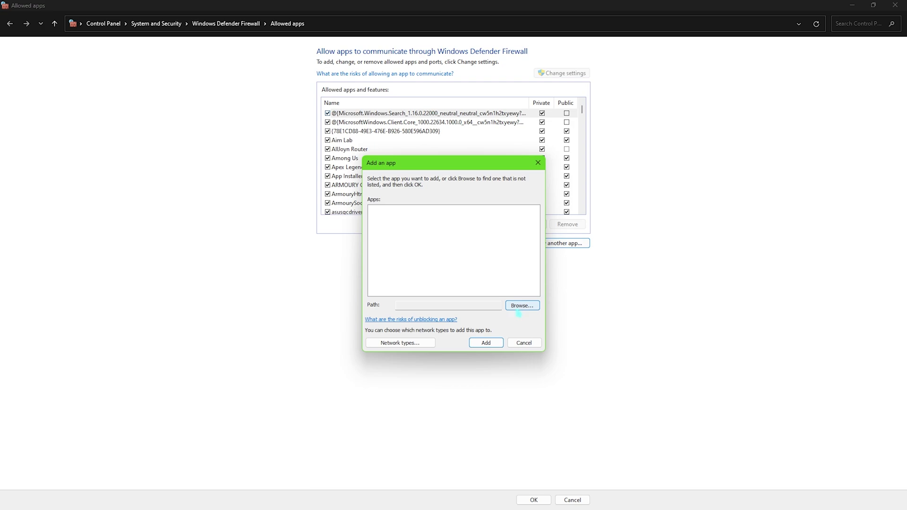
left_click(519, 309)
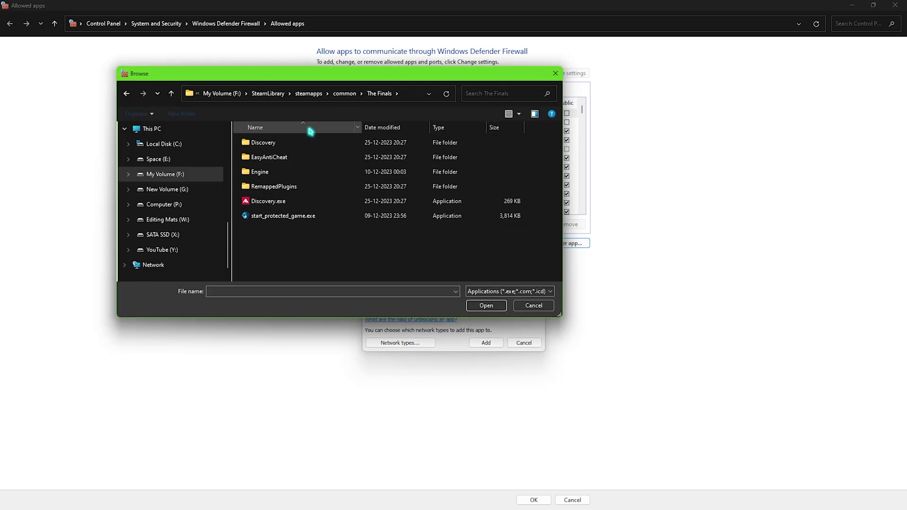
left_click(273, 203)
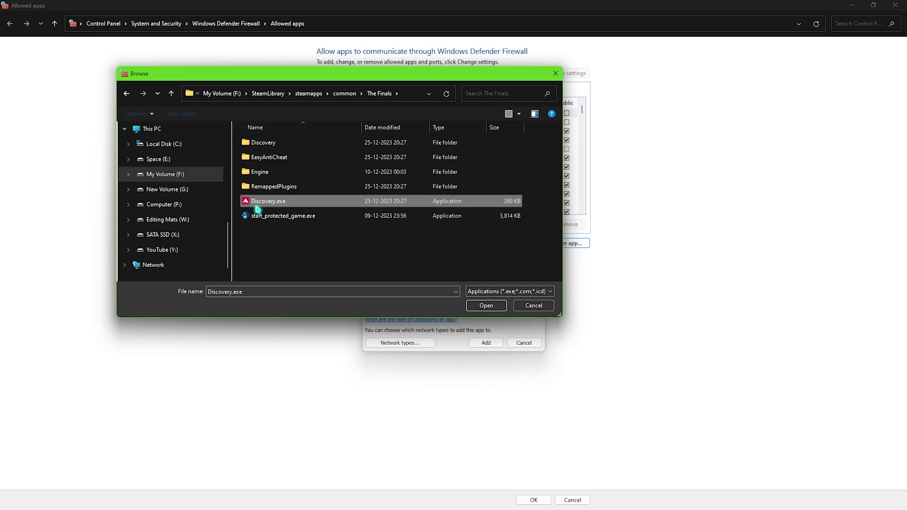
left_click(486, 305)
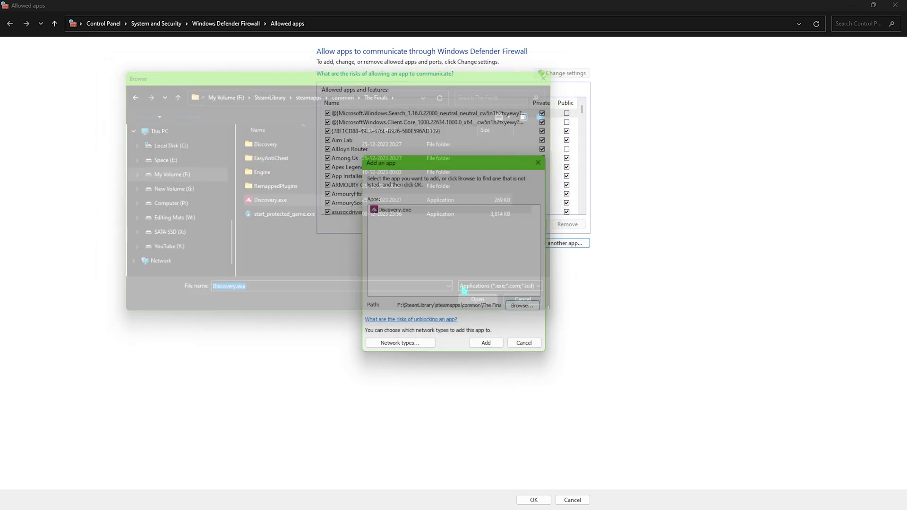
left_click(496, 345)
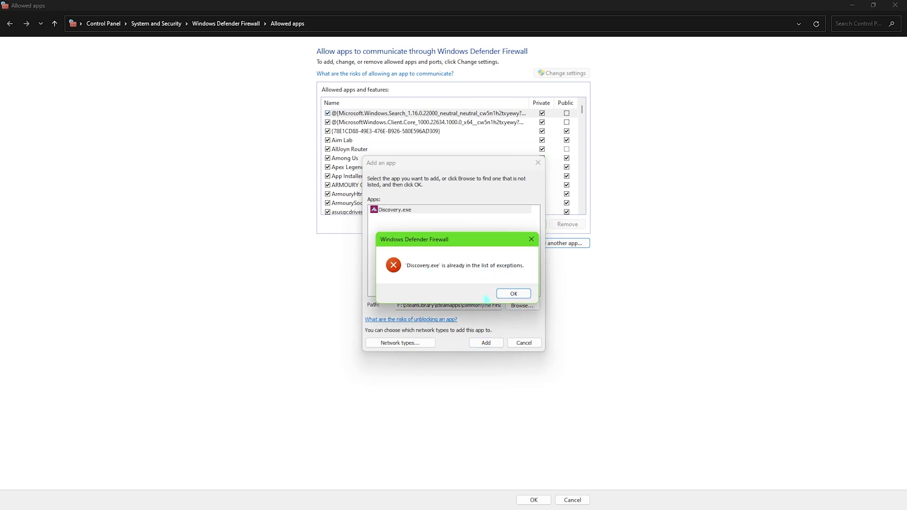
left_click(500, 296)
Enable both THE FINALS entries in the allowed-apps list and allow each on private networks.
left_click(537, 163)
scroll(405, 178, "down", 4)
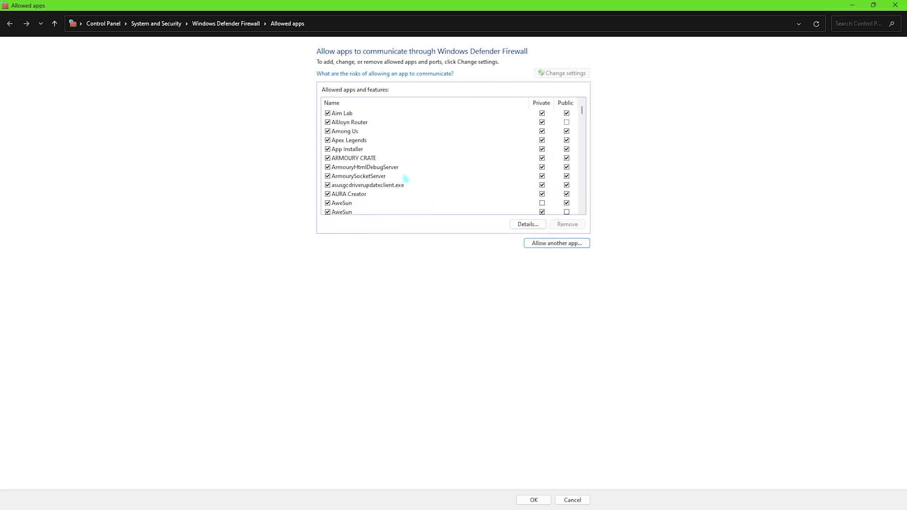
scroll(379, 179, "down", 3)
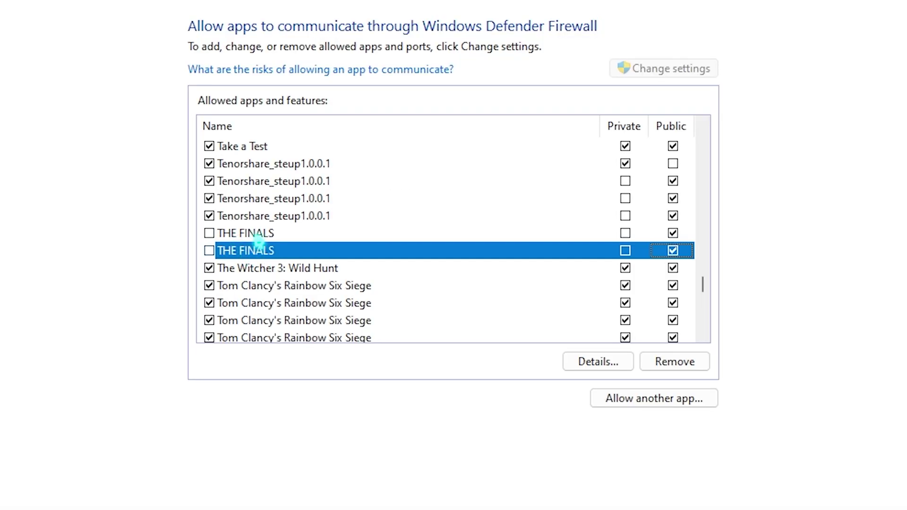
left_click(258, 238)
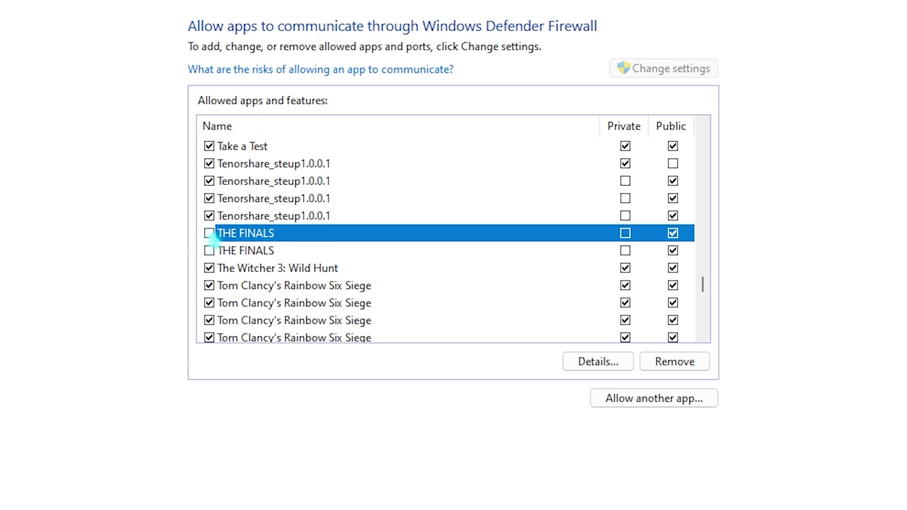
left_click(209, 251)
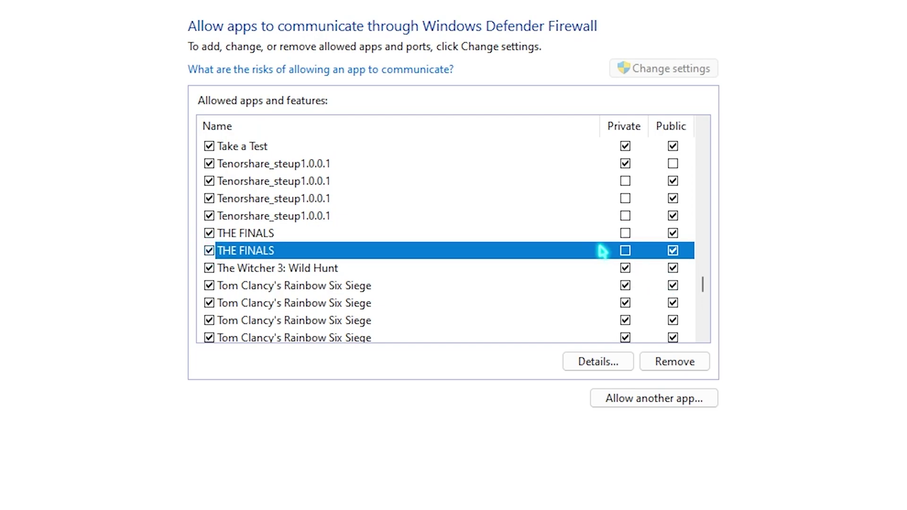
left_click(625, 233)
left_click(624, 250)
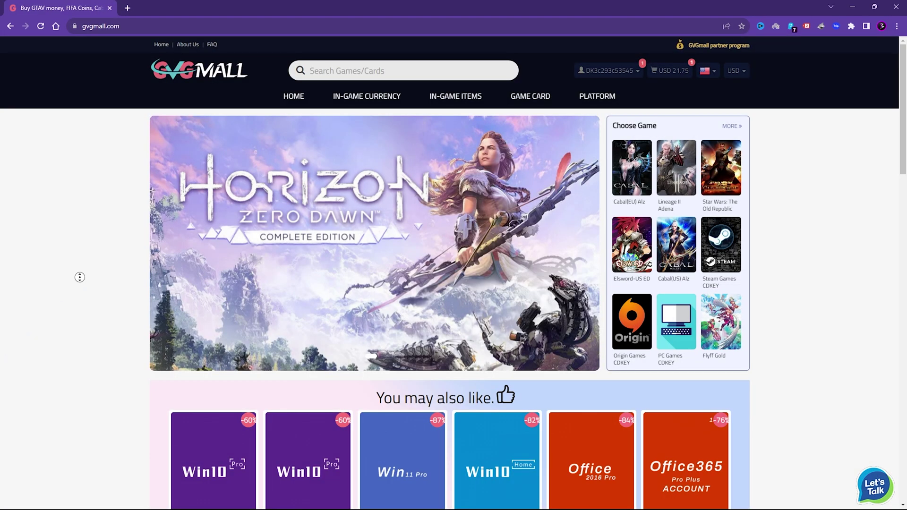
Scroll the GVGMall home page to the 'You may also like' Windows and Office key deals.
scroll(79, 278, "down", 4)
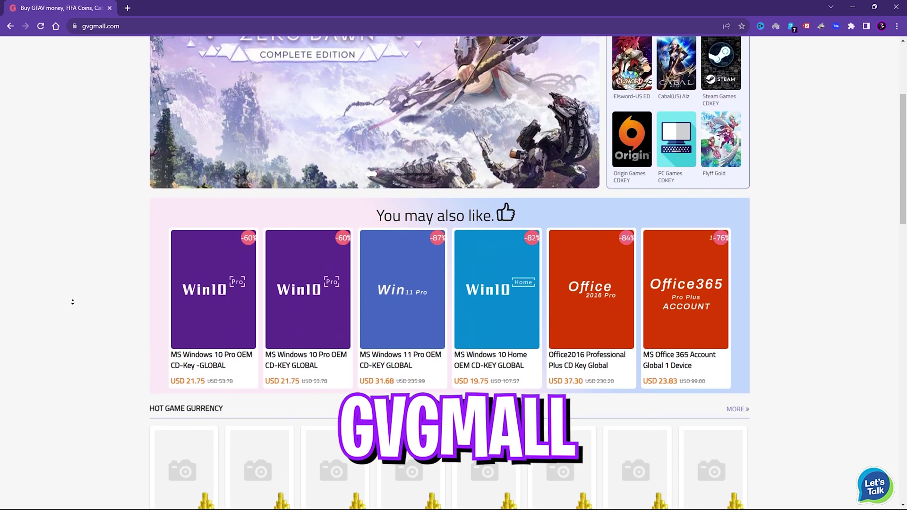
scroll(72, 302, "down", 5)
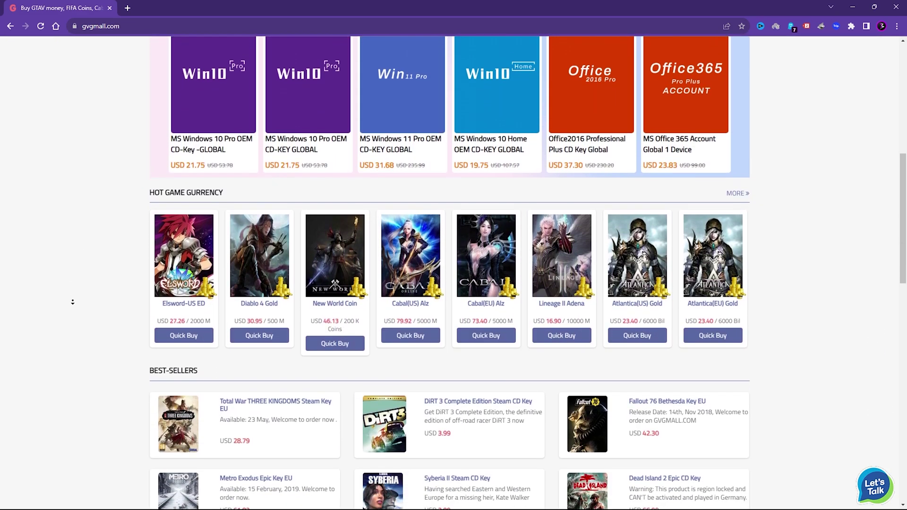
scroll(72, 302, "down", 3)
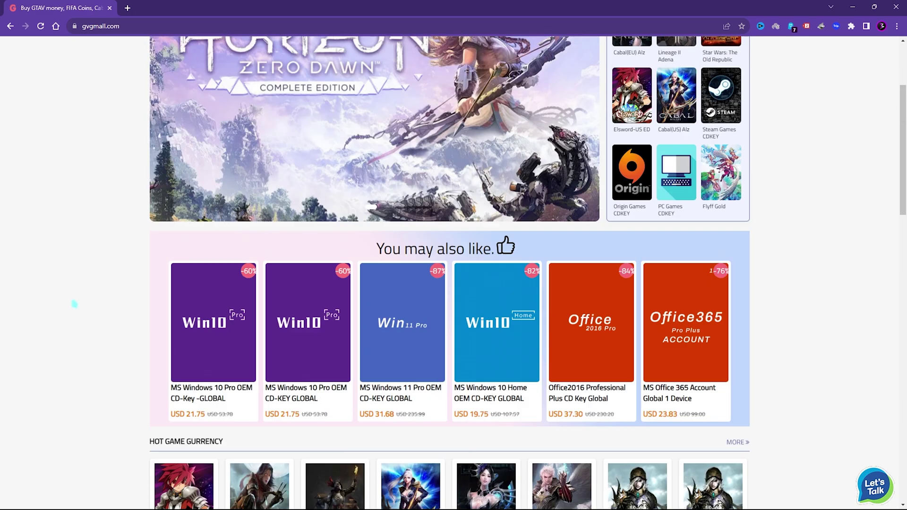
scroll(74, 303, "up", 2)
mouse_move(538, 99)
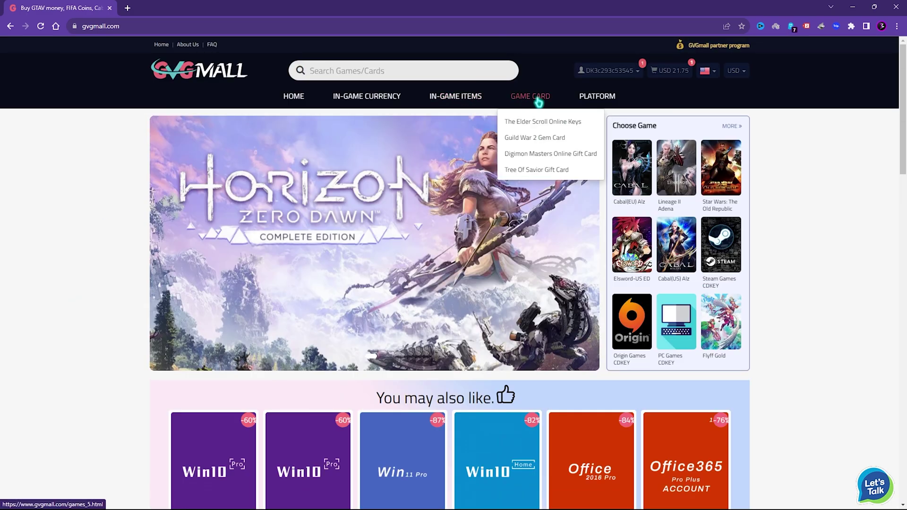
mouse_move(594, 96)
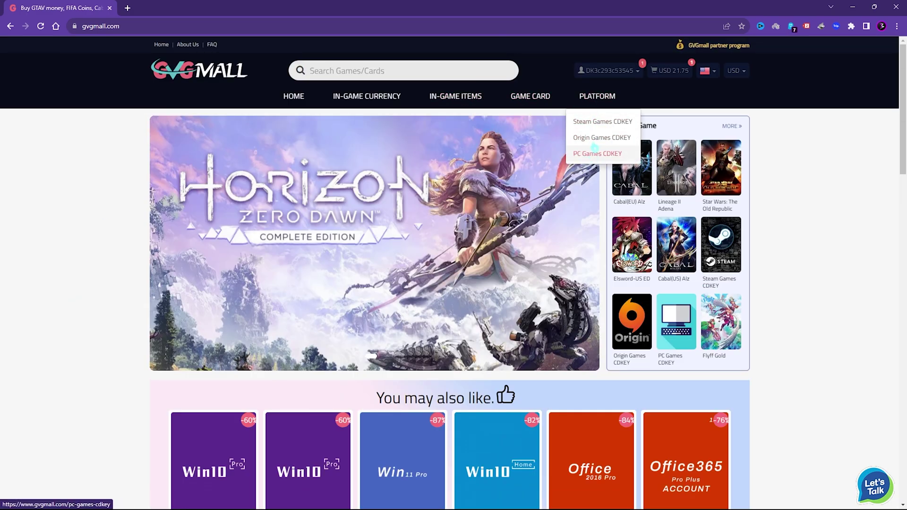
mouse_move(462, 97)
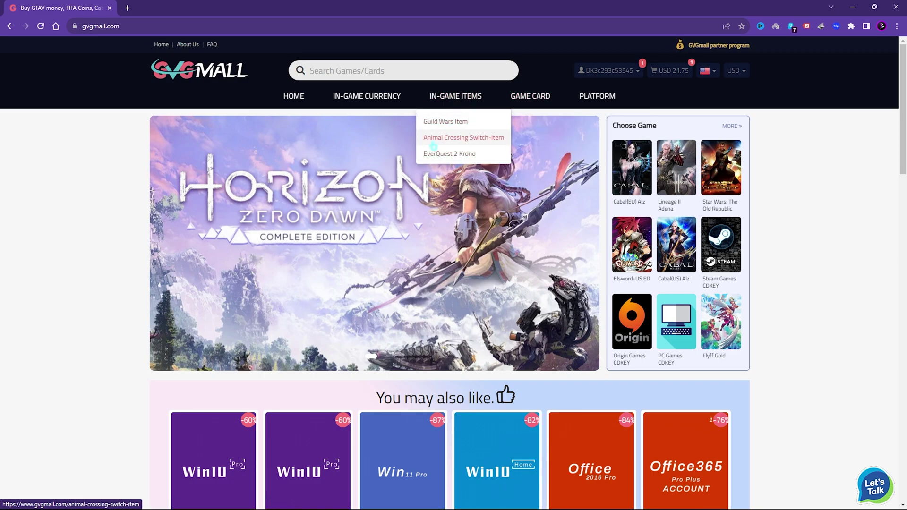
mouse_move(367, 96)
scroll(378, 198, "down", 5)
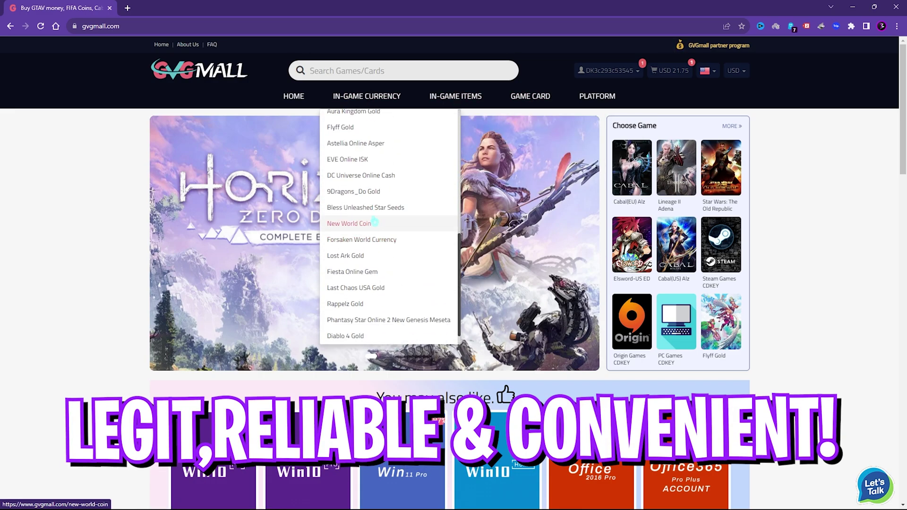
scroll(227, 335, "down", 4)
scroll(228, 335, "up", 4)
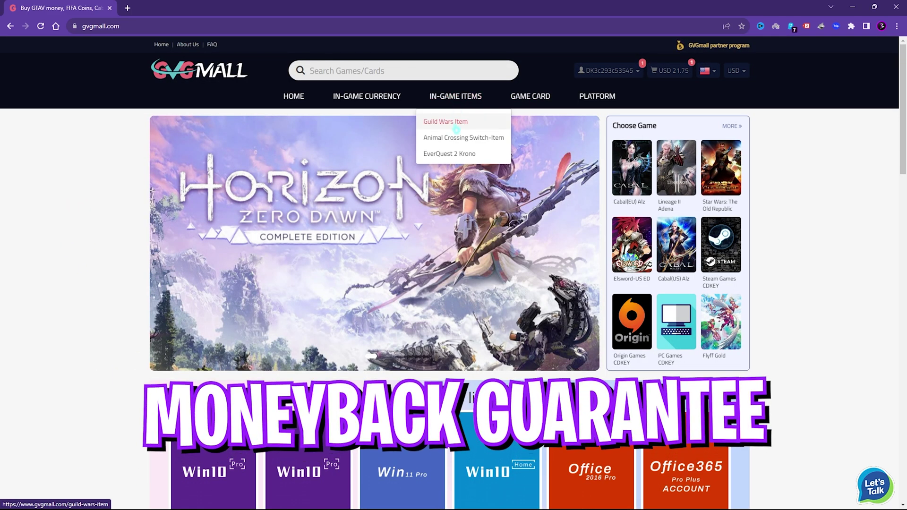
scroll(371, 255, "down", 3)
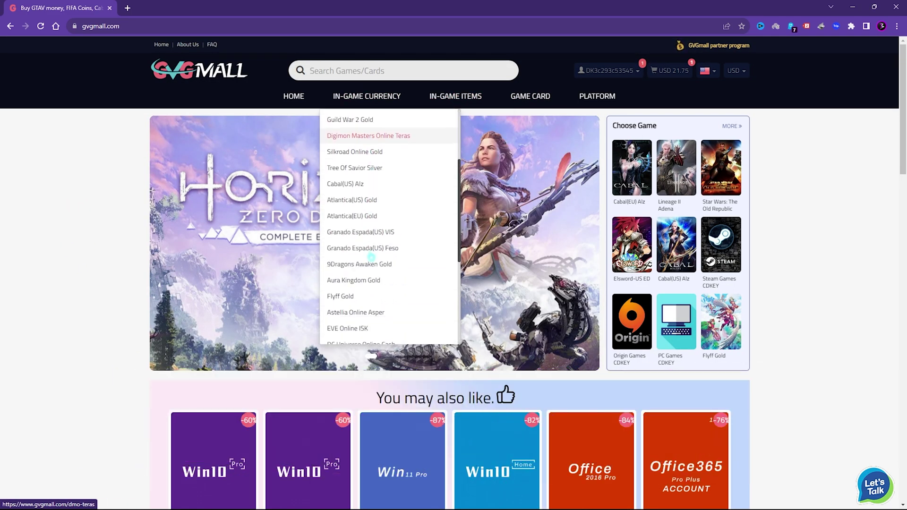
scroll(371, 255, "down", 4)
scroll(228, 335, "down", 4)
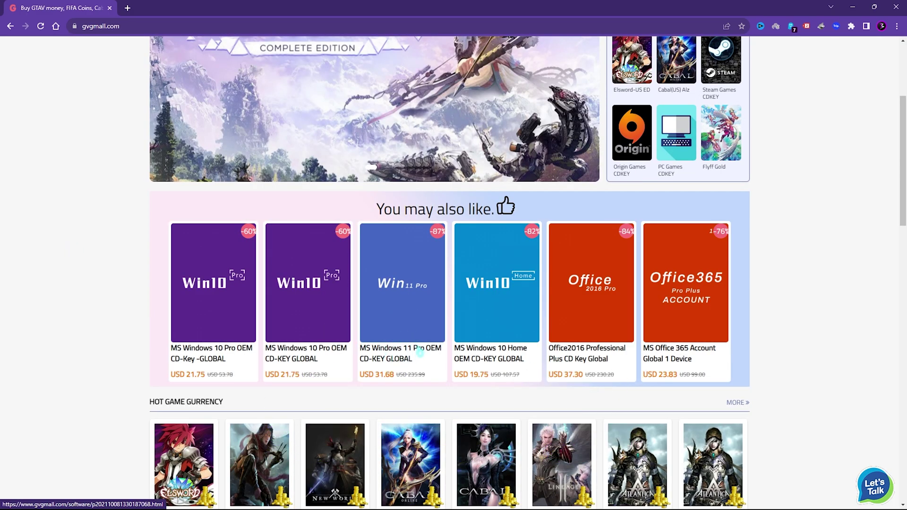
scroll(420, 380, "up", 1)
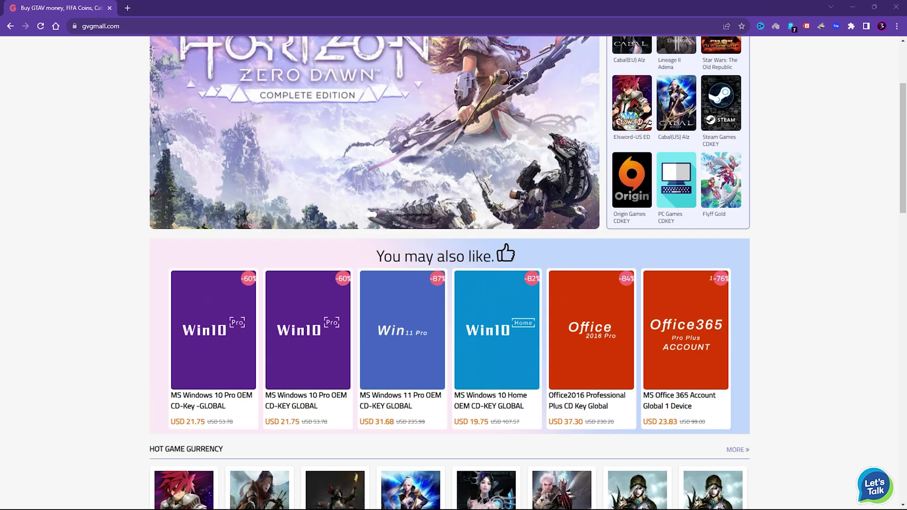
scroll(359, 349, "down", 1)
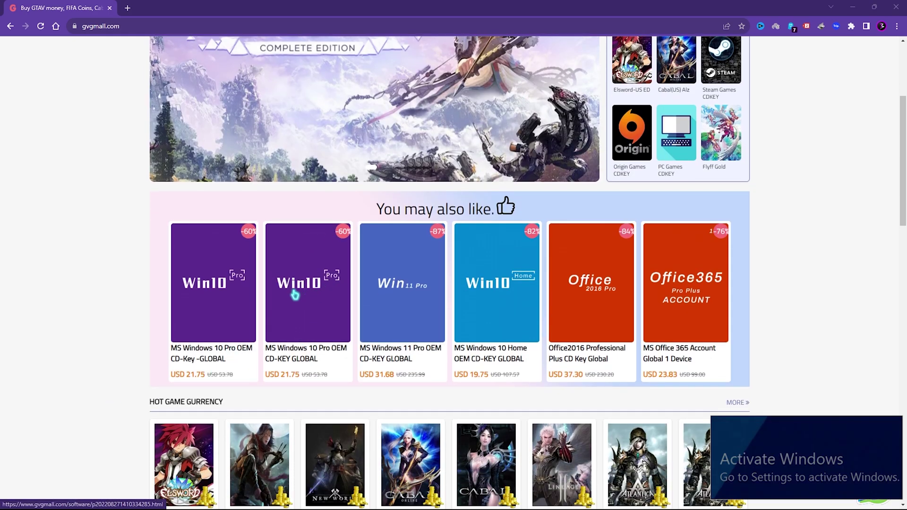
Open the Windows 10 Pro OEM key product page and highlight its price, title and sale label.
left_click(285, 262)
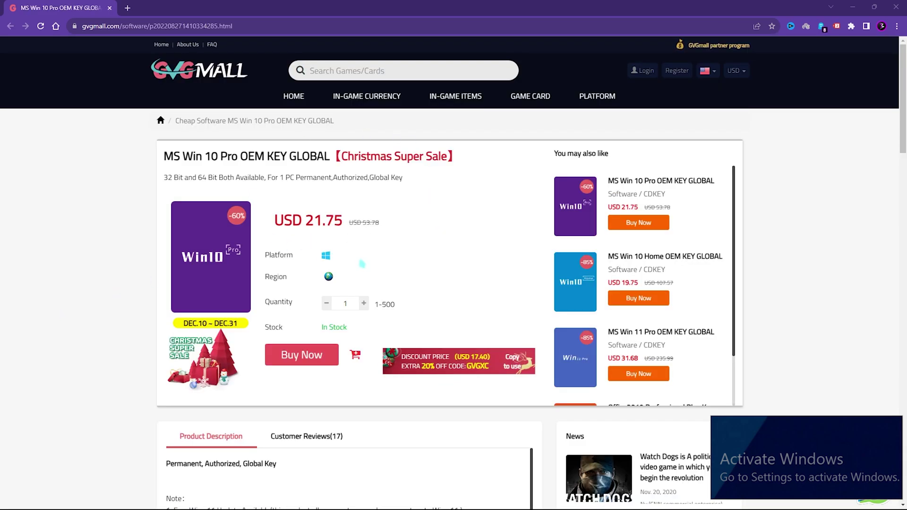
left_click_drag(278, 220, 335, 222)
left_click_drag(164, 156, 458, 156)
left_click_drag(333, 157, 451, 156)
left_click(359, 155)
left_click_drag(333, 157, 425, 157)
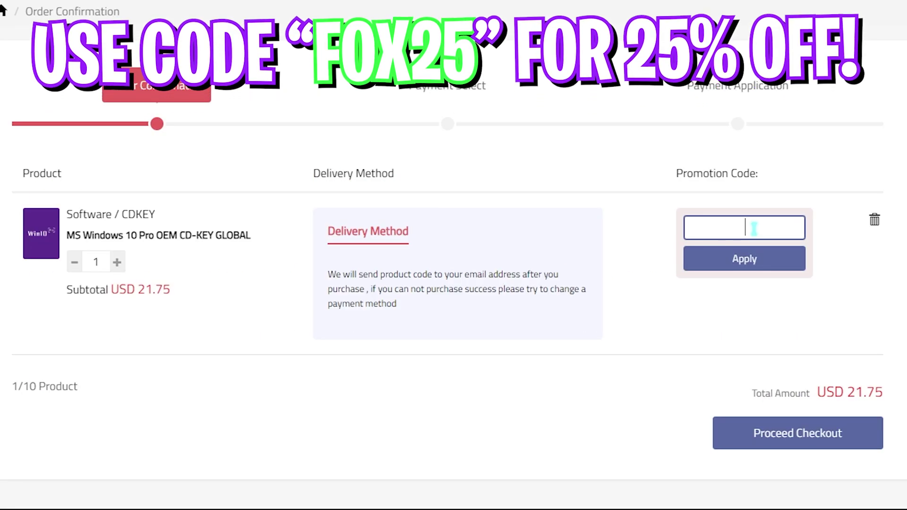
Apply promotion code FOX25 and check the discounted total.
type("FOX25")
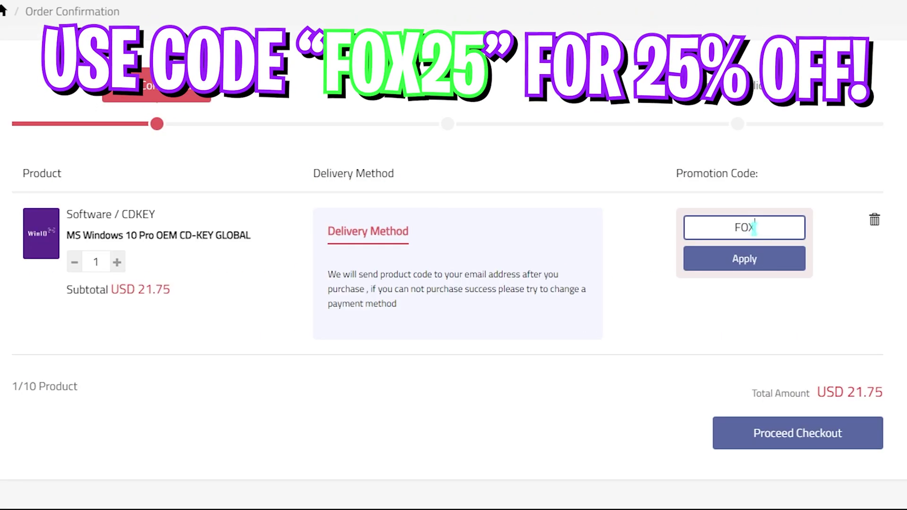
double_click(768, 232)
left_click(713, 259)
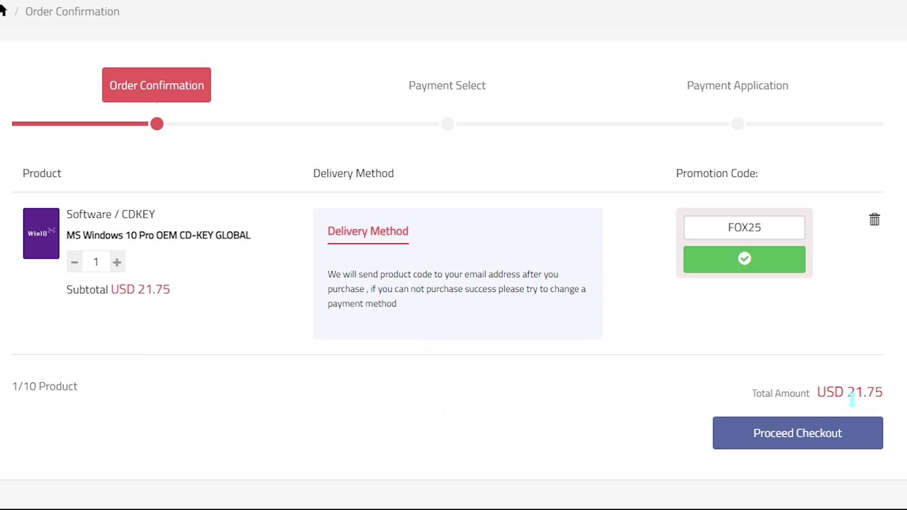
left_click_drag(852, 399, 888, 397)
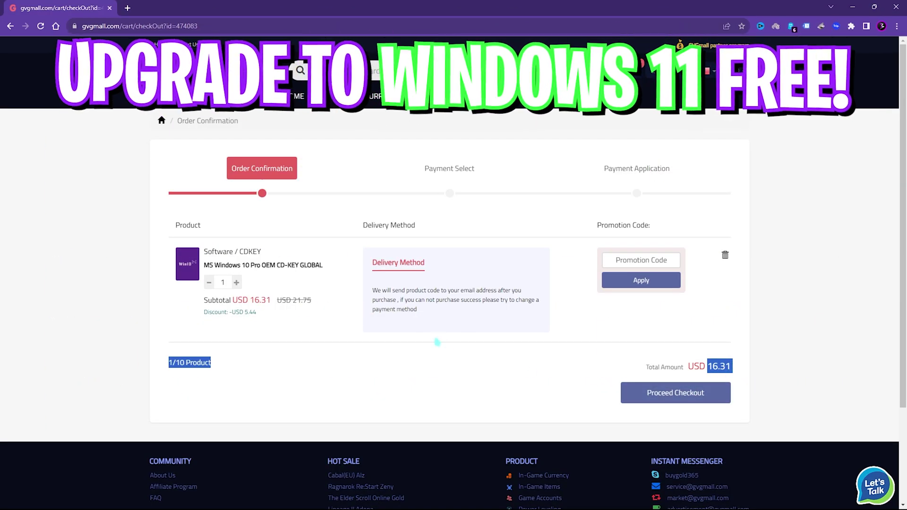
left_click(437, 342)
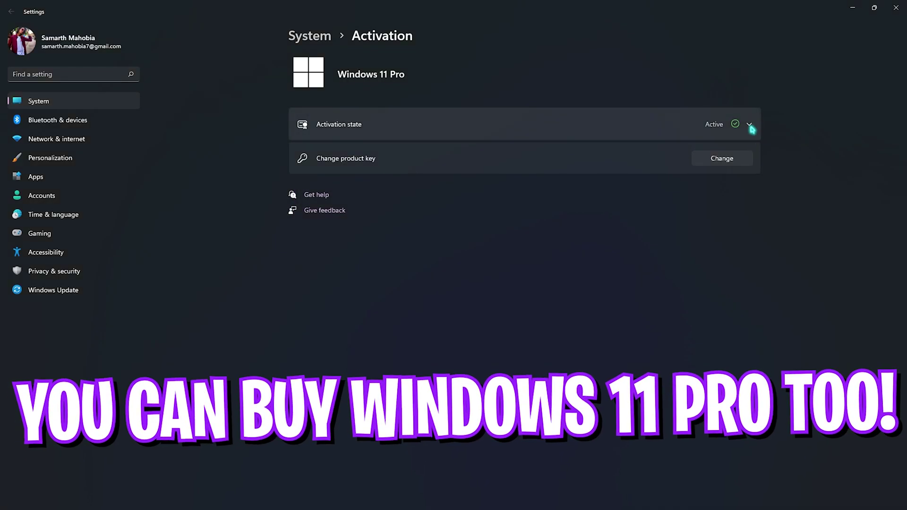
Expand the Activation state to show Windows 11 Pro is Active.
left_click(745, 125)
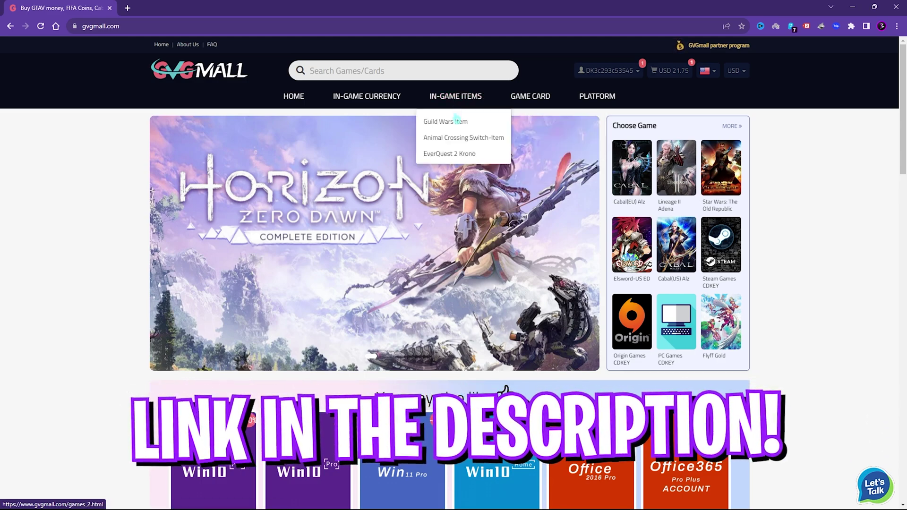
mouse_move(366, 100)
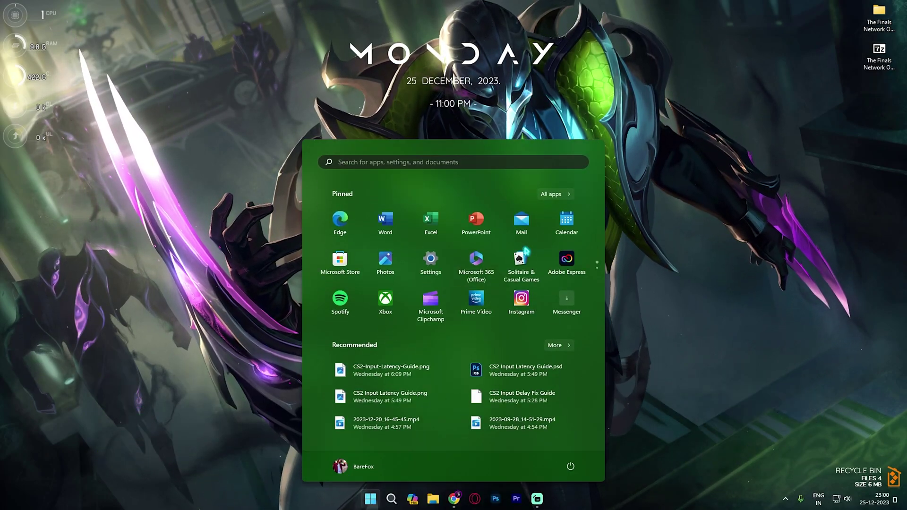
Open the Ethernet adapter's IPv4 properties from Control Panel's Network and Internet settings.
key("super")
type("control Panel")
key("Return")
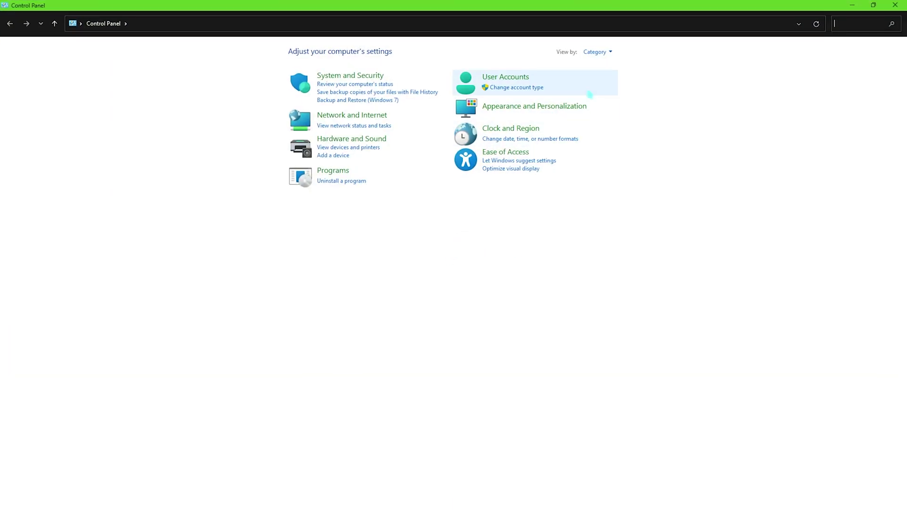
left_click(350, 117)
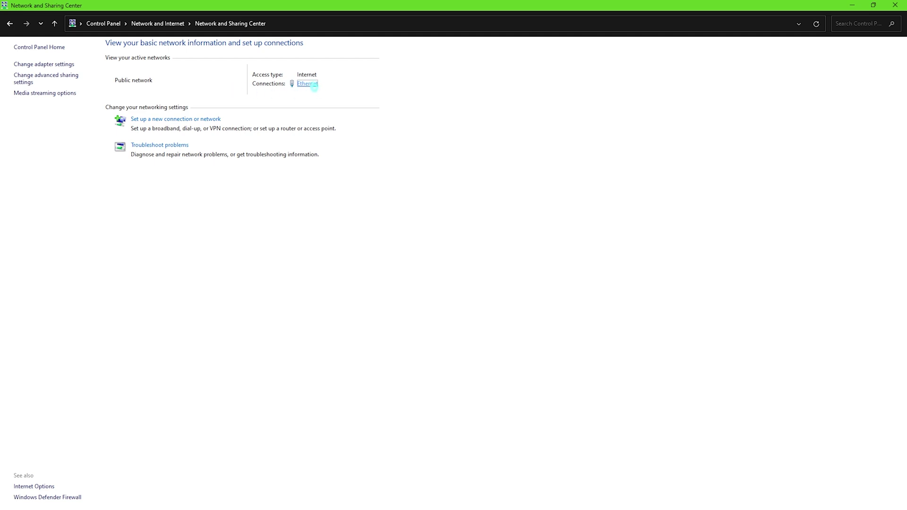
left_click(314, 85)
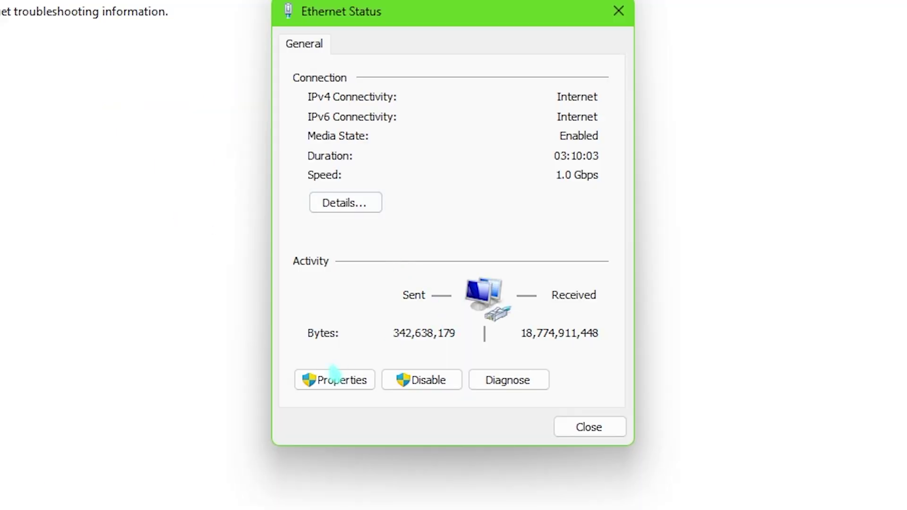
left_click(398, 328)
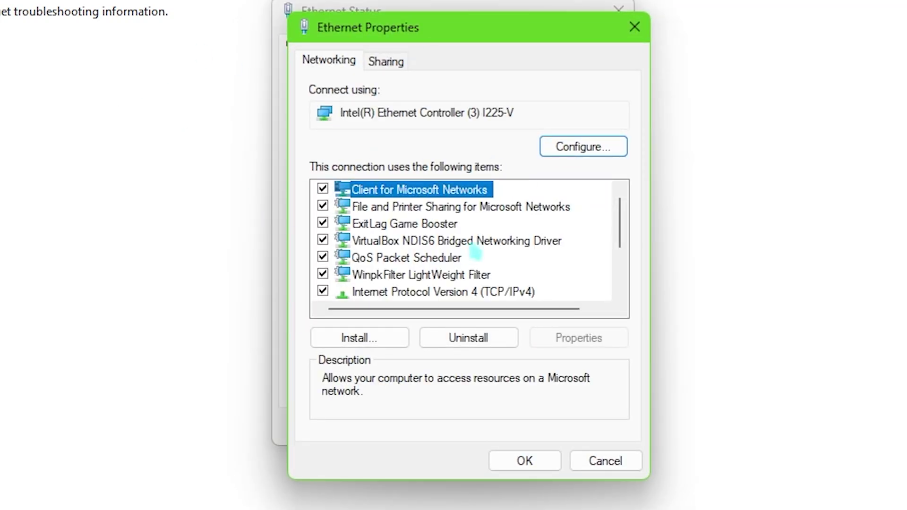
scroll(402, 257, "down", 1)
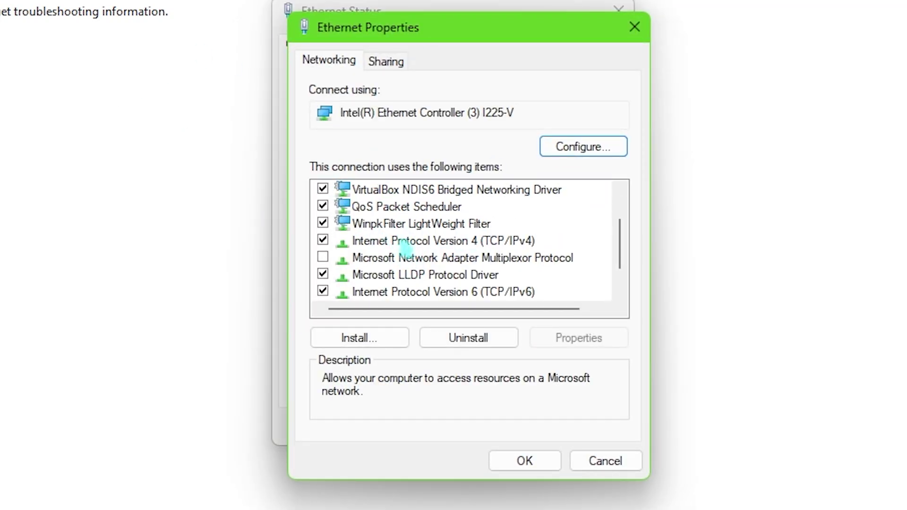
double_click(439, 241)
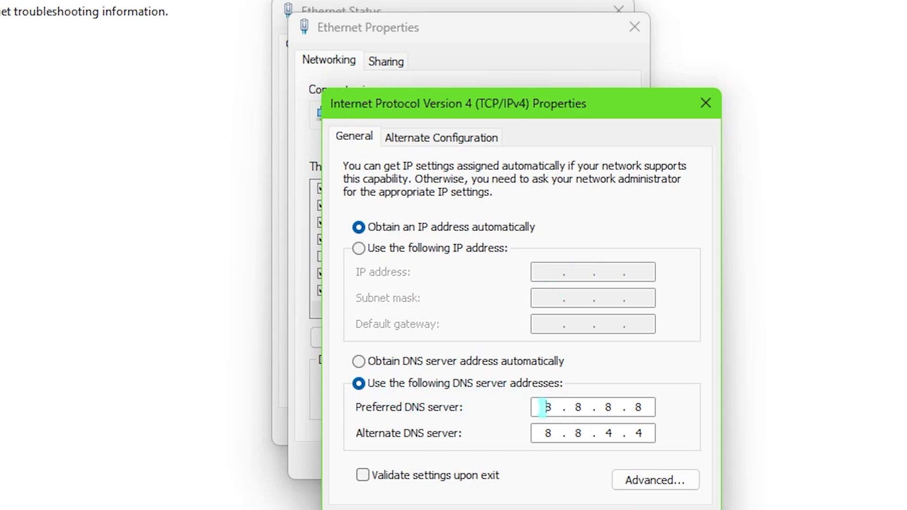
Set preferred DNS 8.8.8.8 and alternate DNS 8.8.4.4, then save both dialogs.
left_click_drag(543, 407, 570, 407)
left_click(650, 407)
double_click(544, 433)
key("period")
key("period")
key("period")
left_click(517, 502)
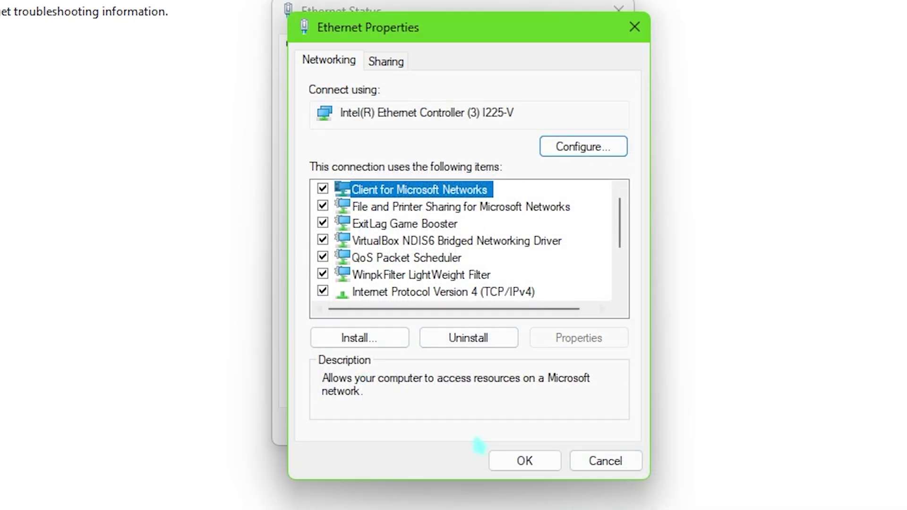
left_click(523, 461)
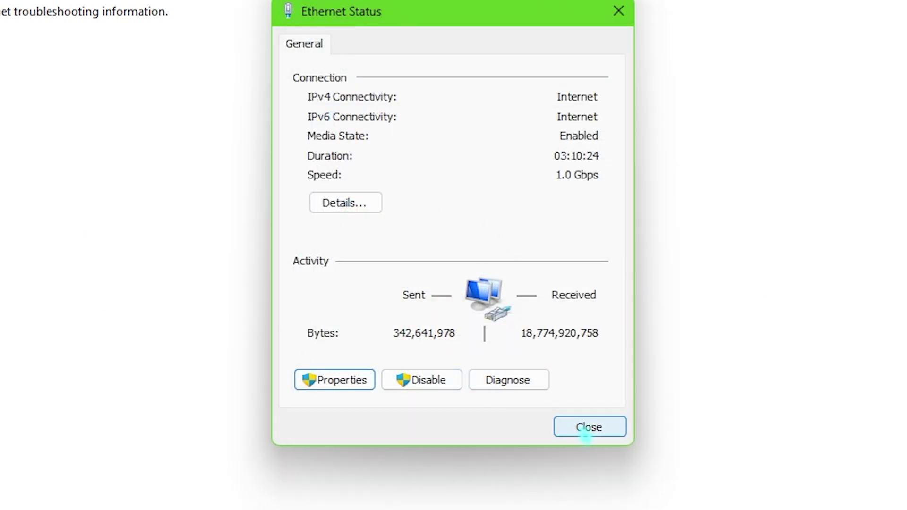
Open the Ethernet adapter's hardware configuration and review its Power Management and Advanced tabs.
left_click(344, 383)
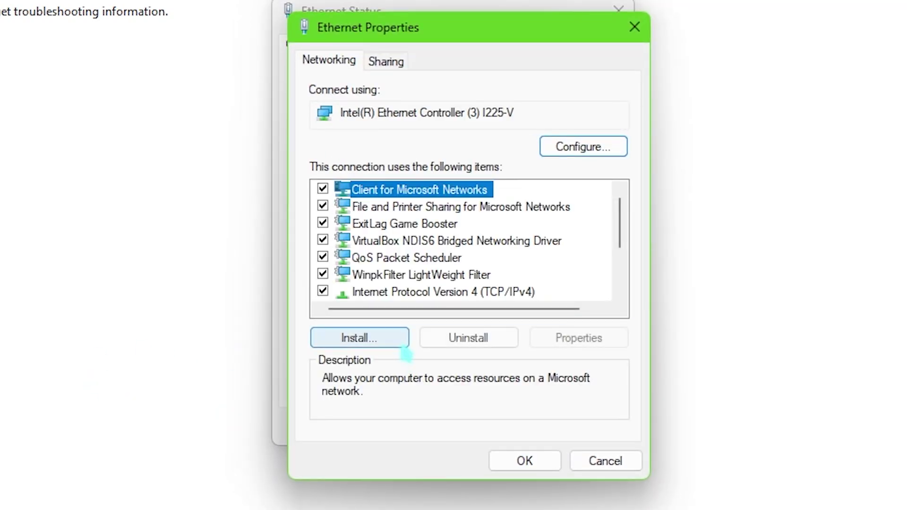
left_click(584, 148)
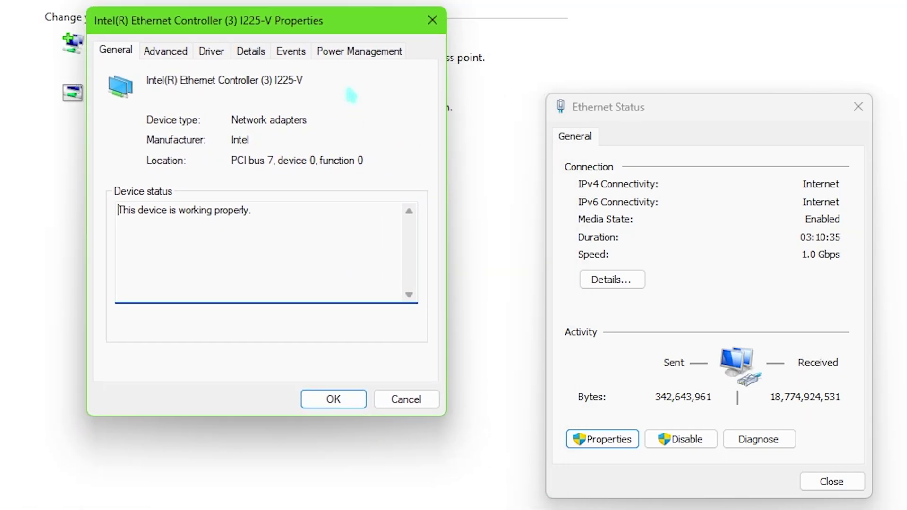
left_click(358, 53)
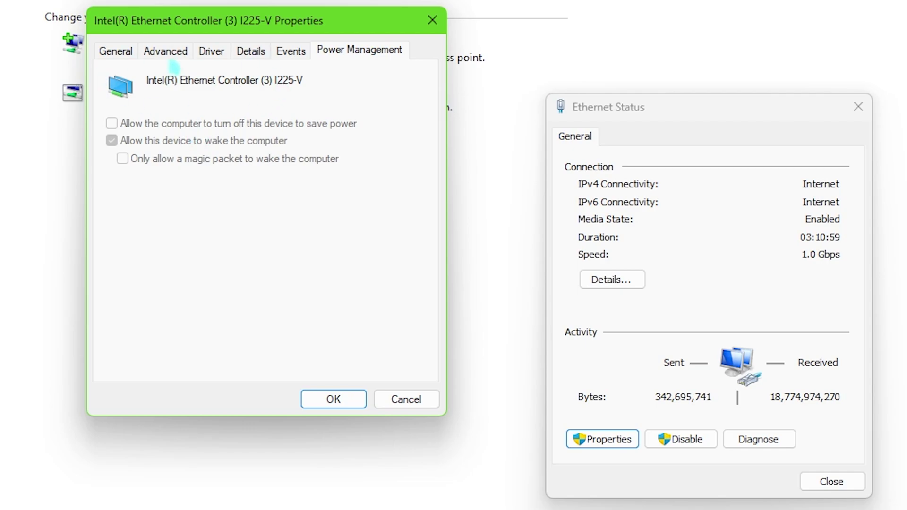
left_click(165, 53)
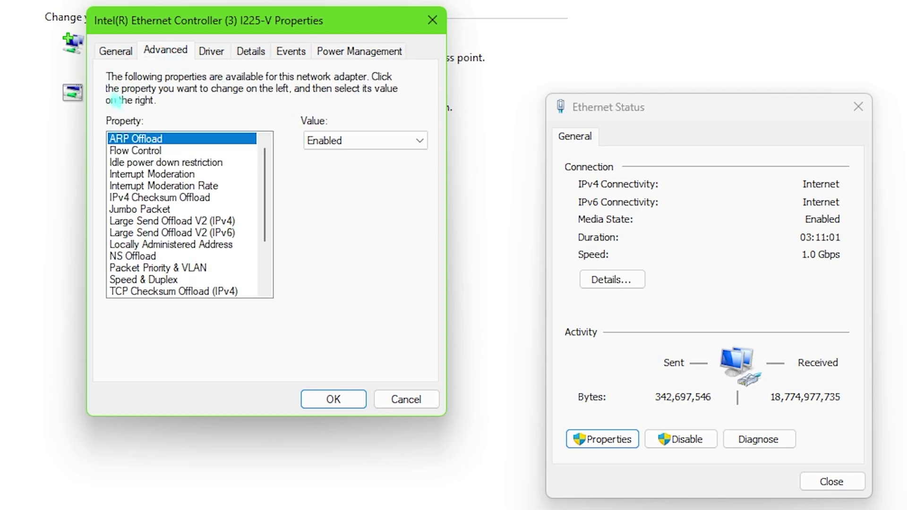
scroll(168, 259, "down", 2)
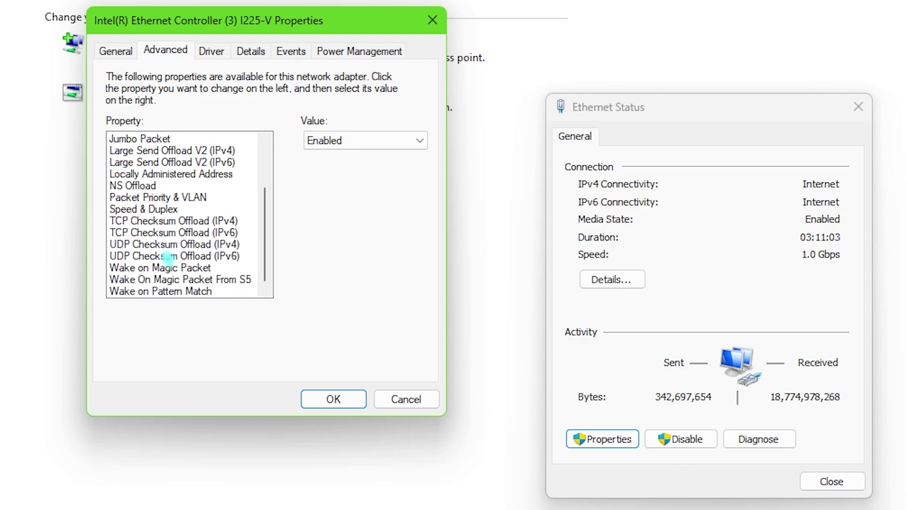
Keep Speed & Duplex at Auto Negotiation and set Packet Priority & VLAN to Enabled.
left_click(180, 208)
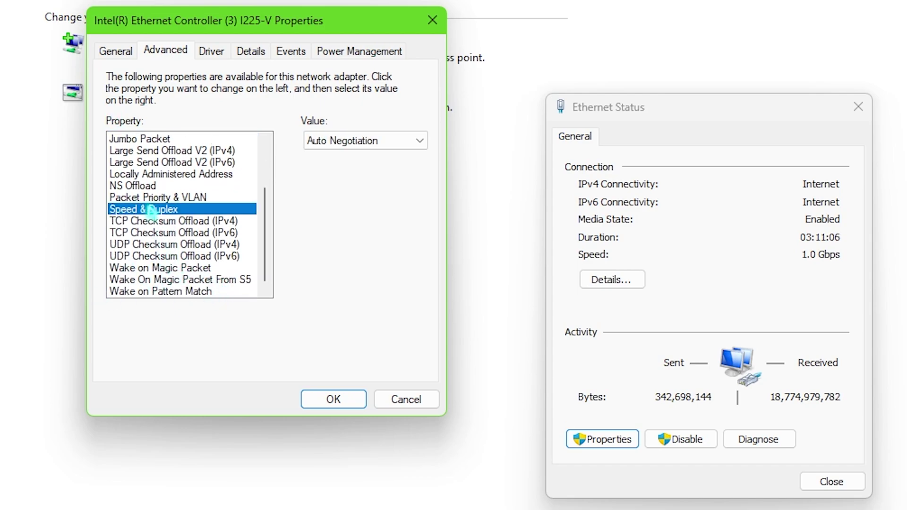
left_click(361, 141)
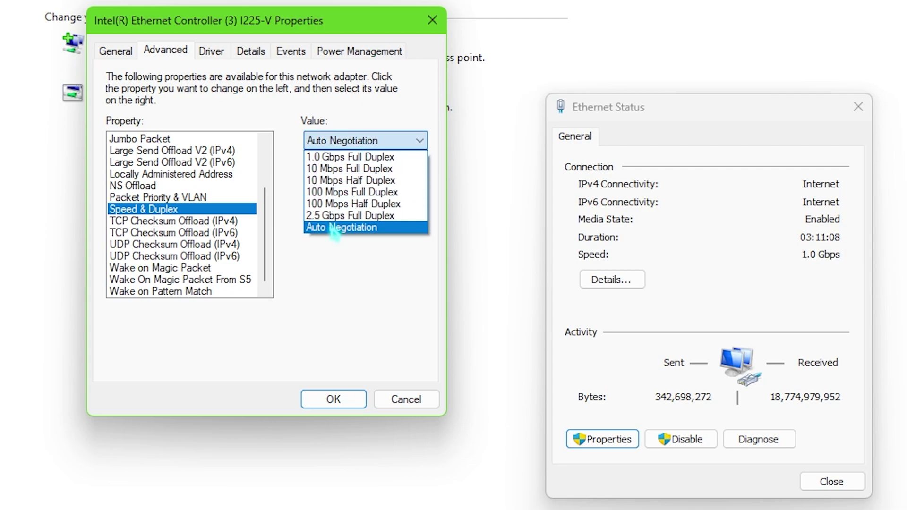
left_click(342, 227)
left_click(153, 197)
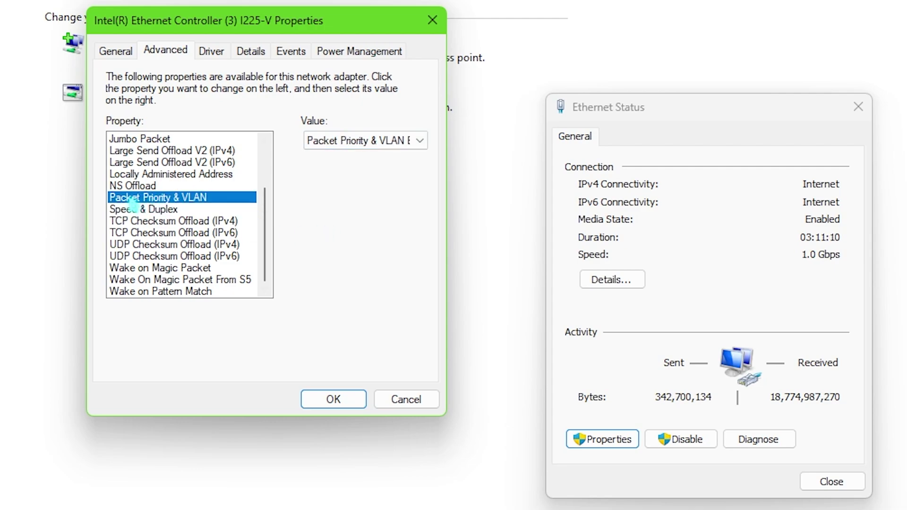
left_click(363, 142)
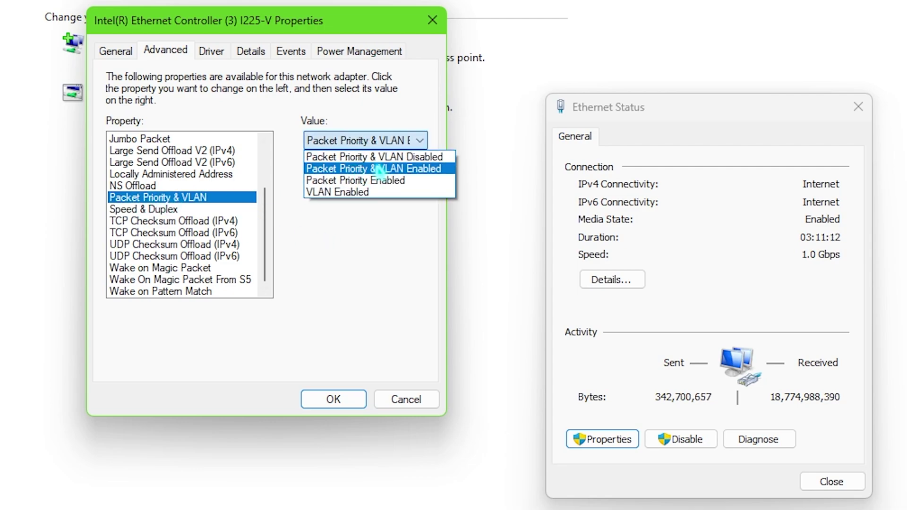
left_click(401, 169)
scroll(262, 236, "up", 1)
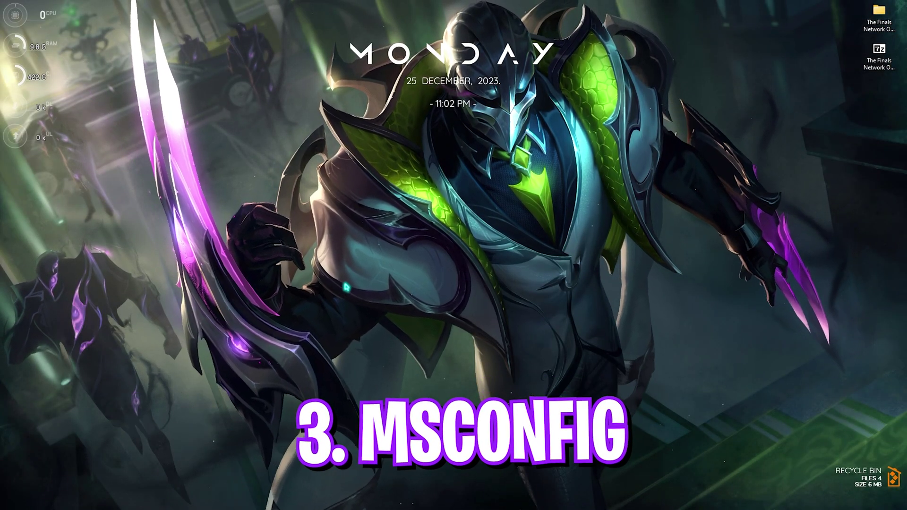
Launch msconfig and set the Boot tab's advanced Number of processors to 24.
key("super+r")
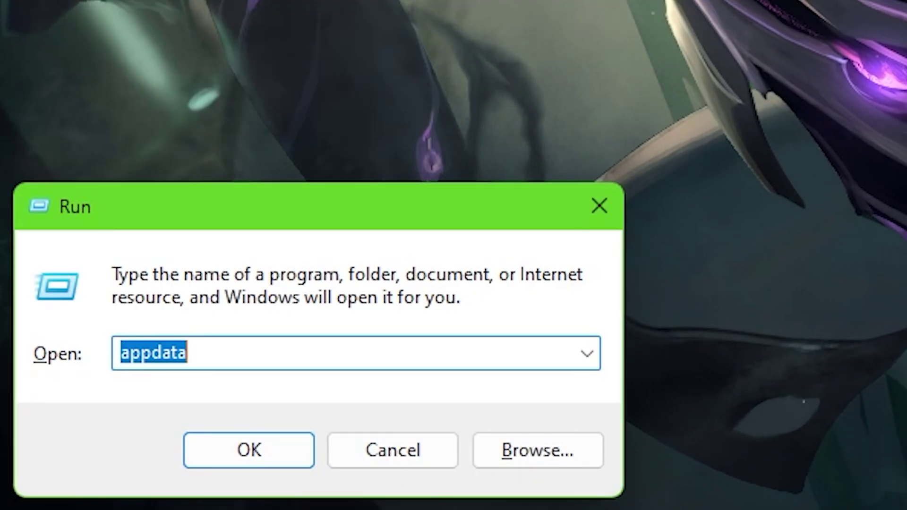
type("mscon")
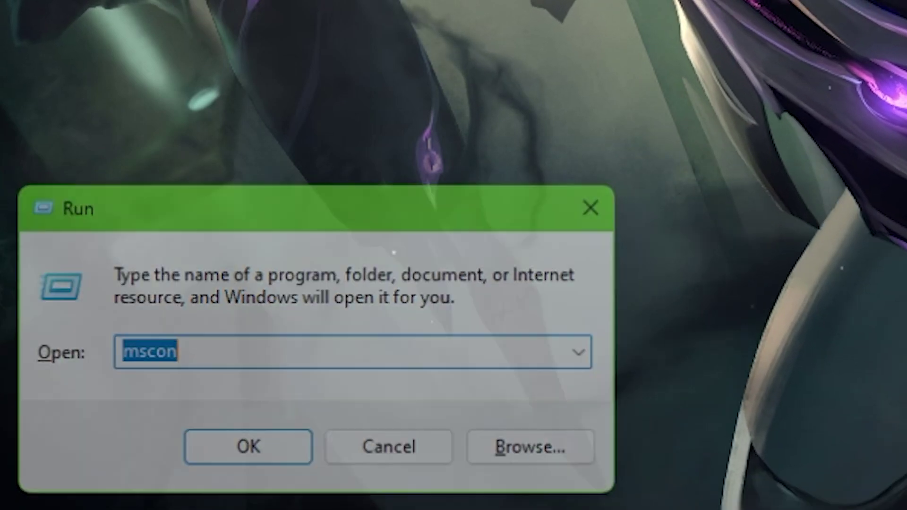
key("Return")
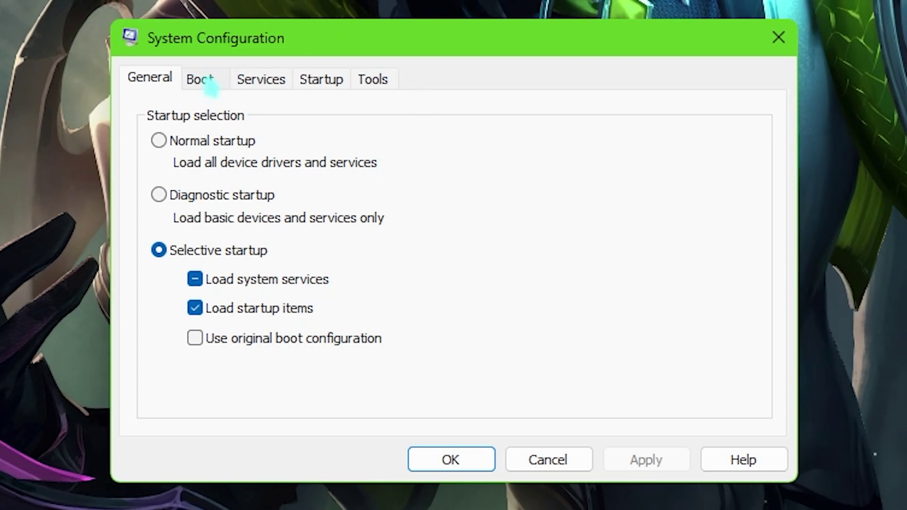
left_click(208, 81)
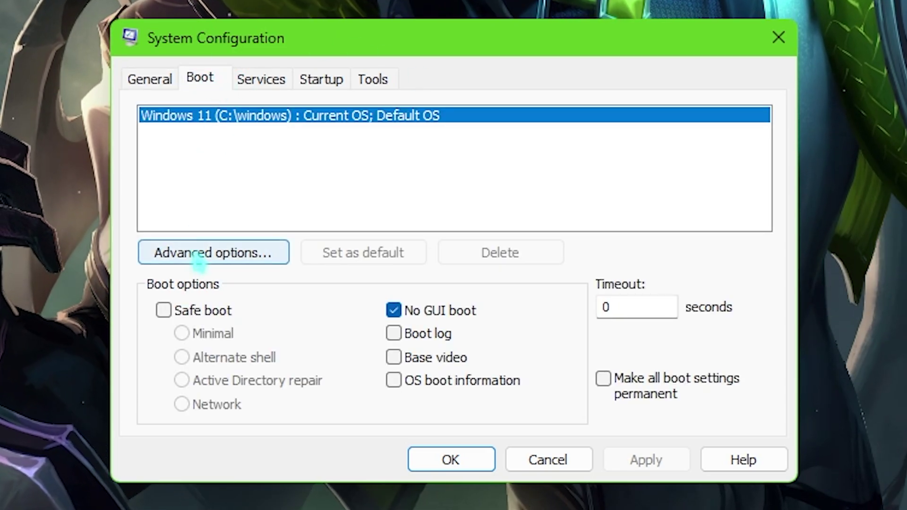
left_click(193, 251)
left_click(297, 110)
left_click(284, 488)
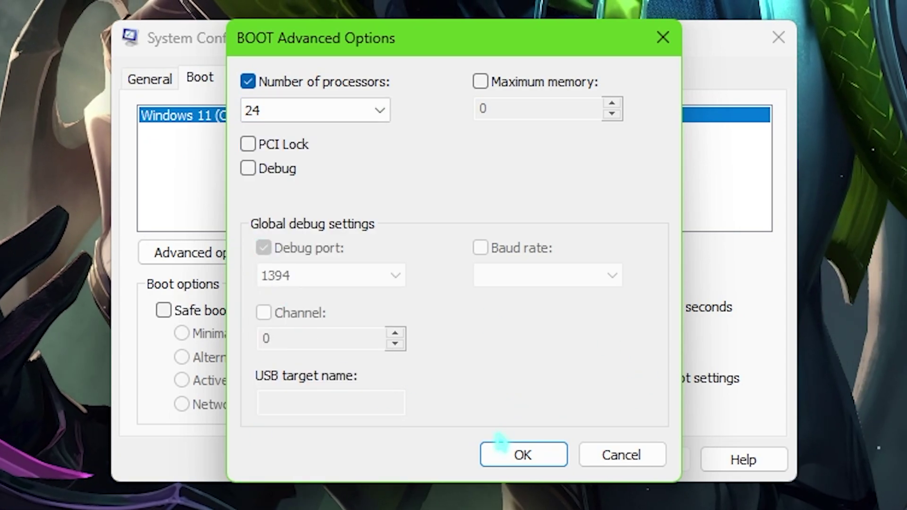
Confirm the boot options, then hide all Microsoft services and scroll through the third-party ones.
left_click(496, 455)
left_click(262, 79)
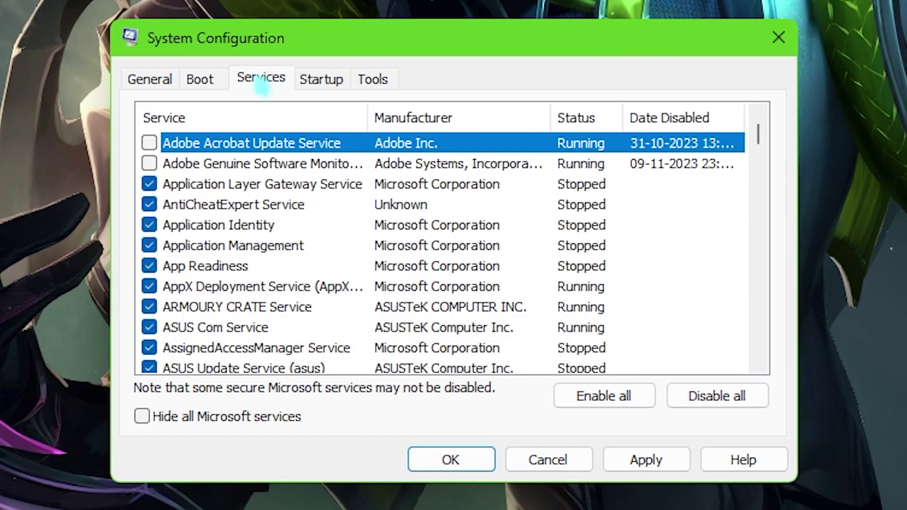
left_click(144, 417)
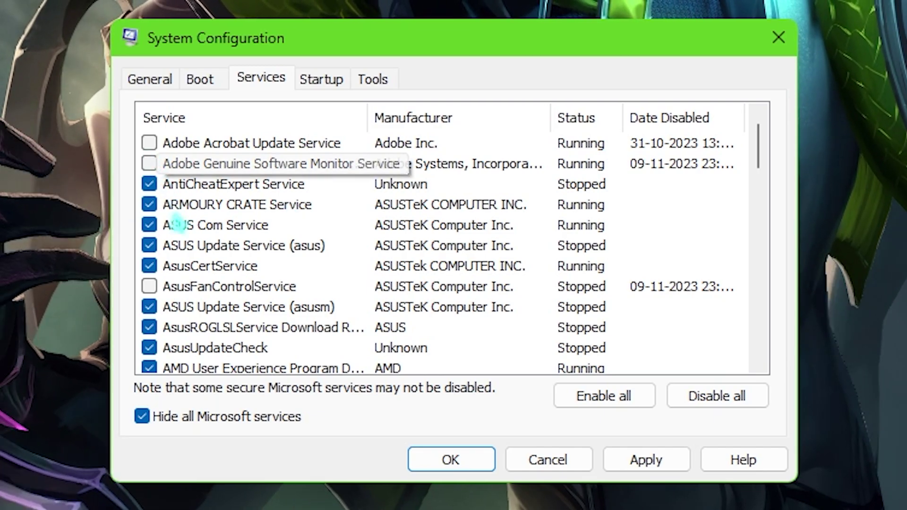
scroll(213, 304, "down", 1)
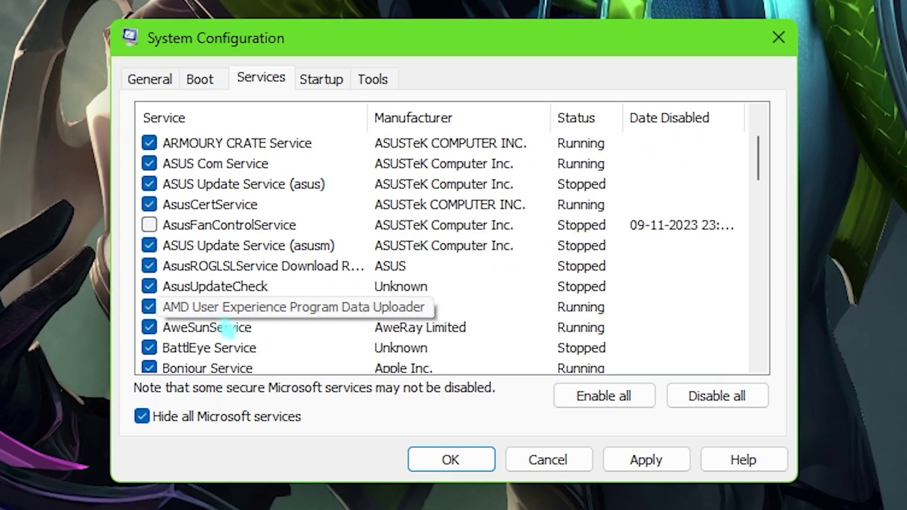
scroll(227, 329, "down", 4)
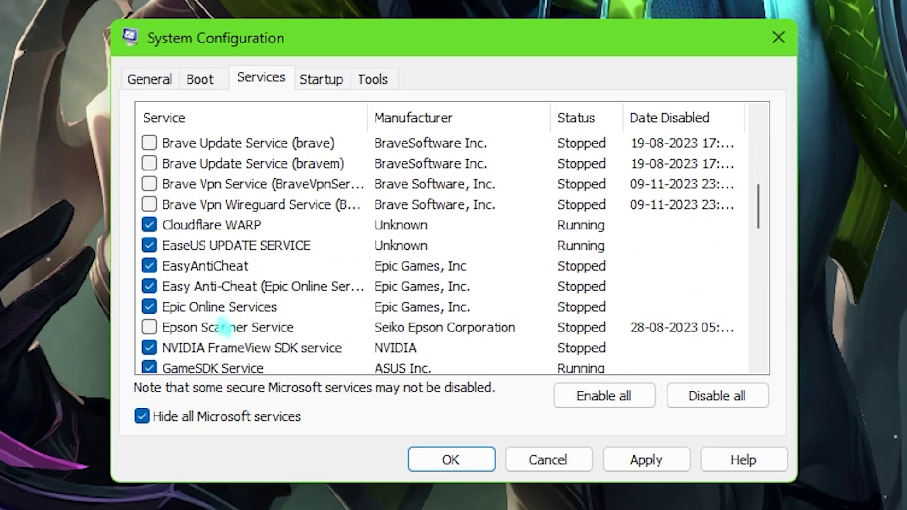
scroll(222, 326, "down", 1)
scroll(213, 321, "down", 3)
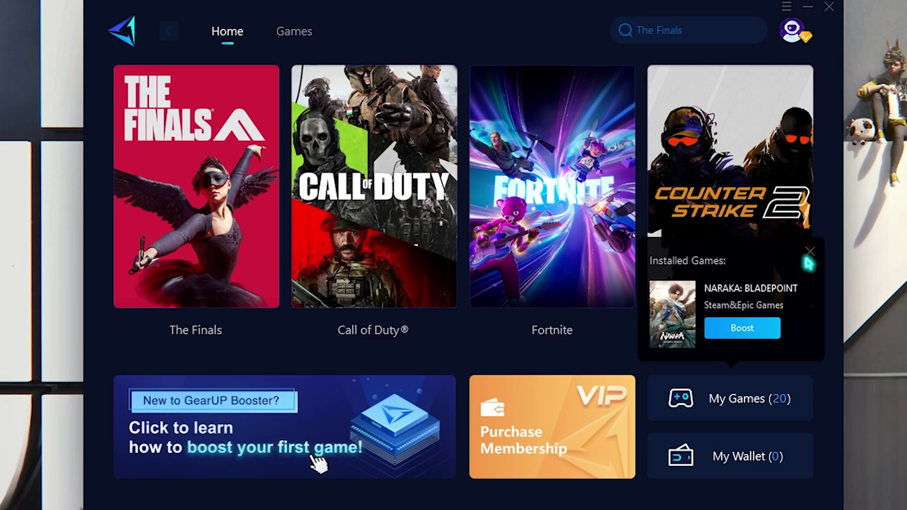
Dismiss the Installed Games popup and start boosting The Finals via Asia servers through Singapore.
left_click(808, 254)
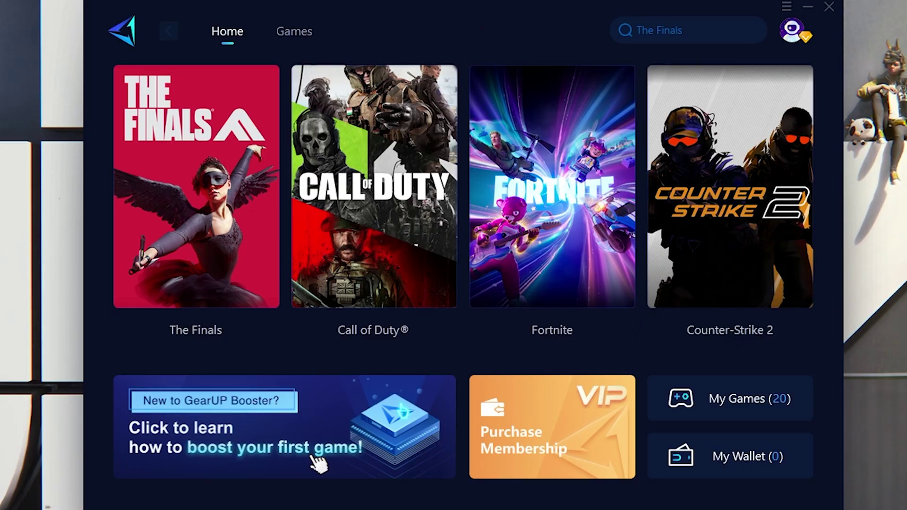
mouse_move(150, 183)
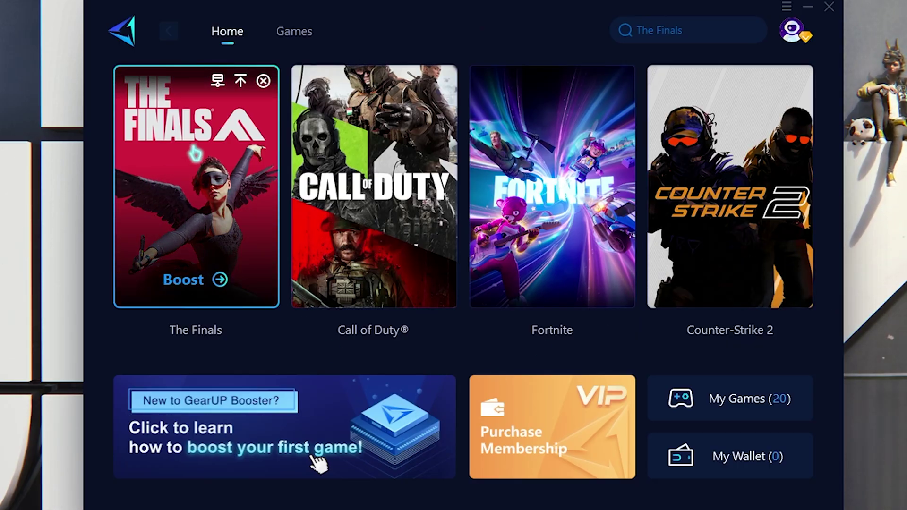
left_click(658, 21)
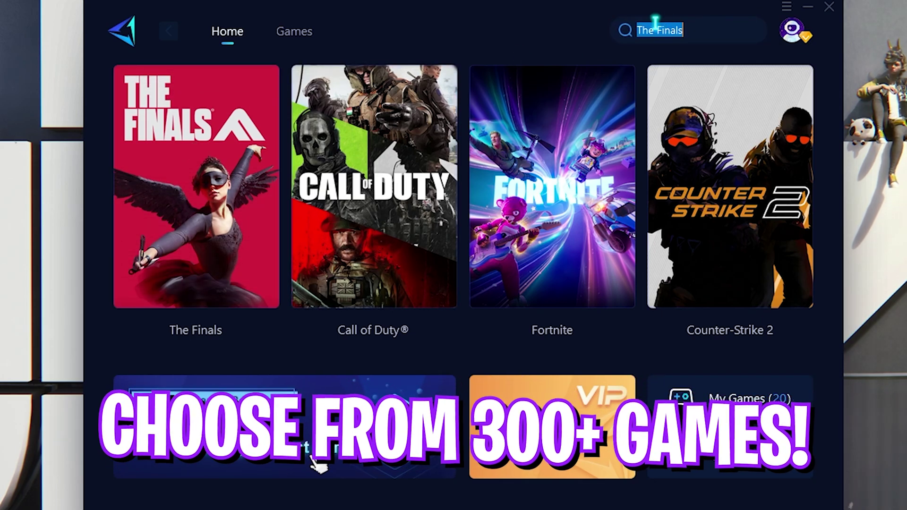
left_click(503, 43)
mouse_move(228, 302)
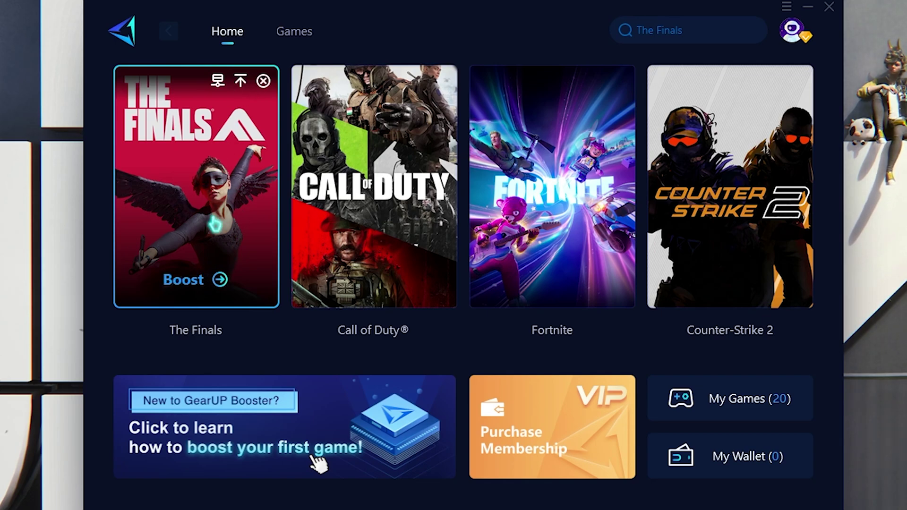
left_click(219, 280)
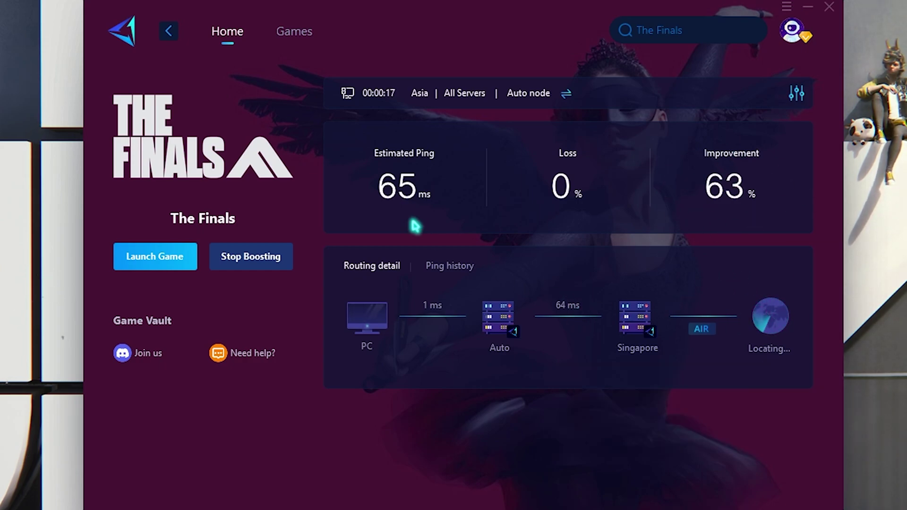
left_click(444, 92)
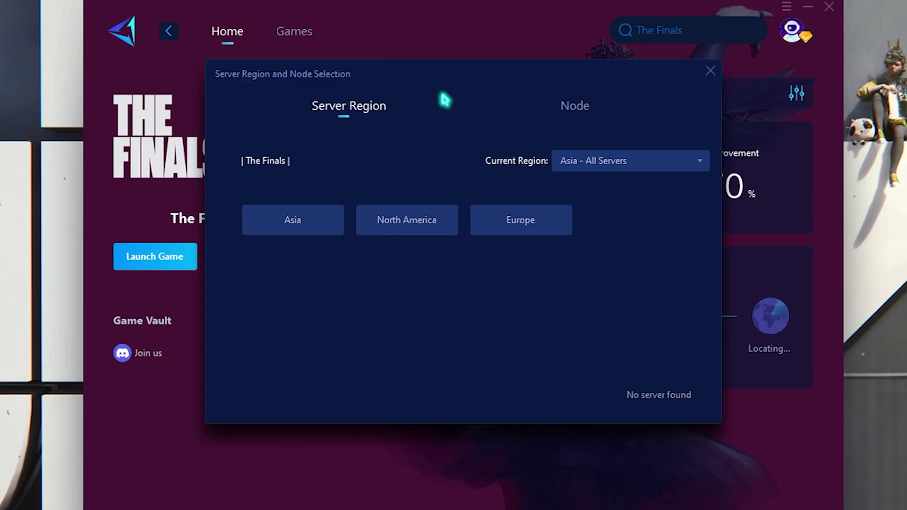
left_click(578, 108)
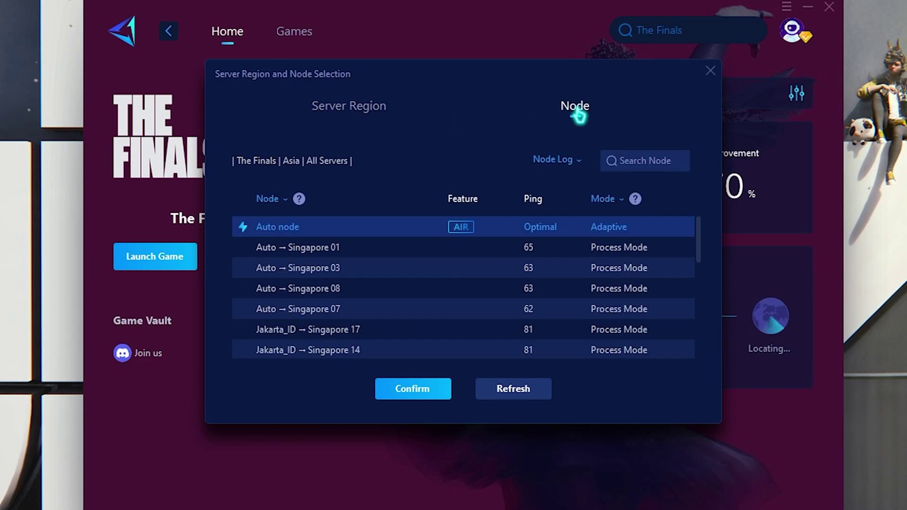
scroll(431, 304, "down", 1)
scroll(340, 293, "up", 1)
scroll(303, 257, "down", 3)
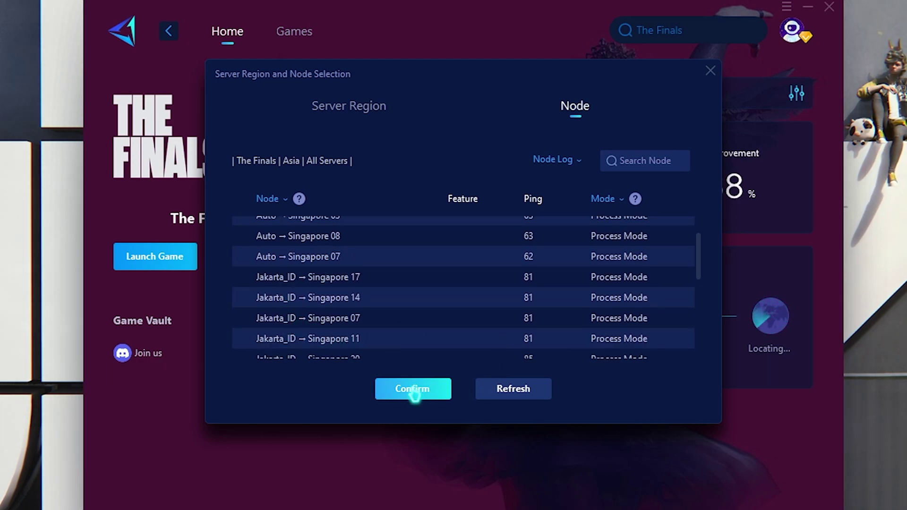
left_click(710, 71)
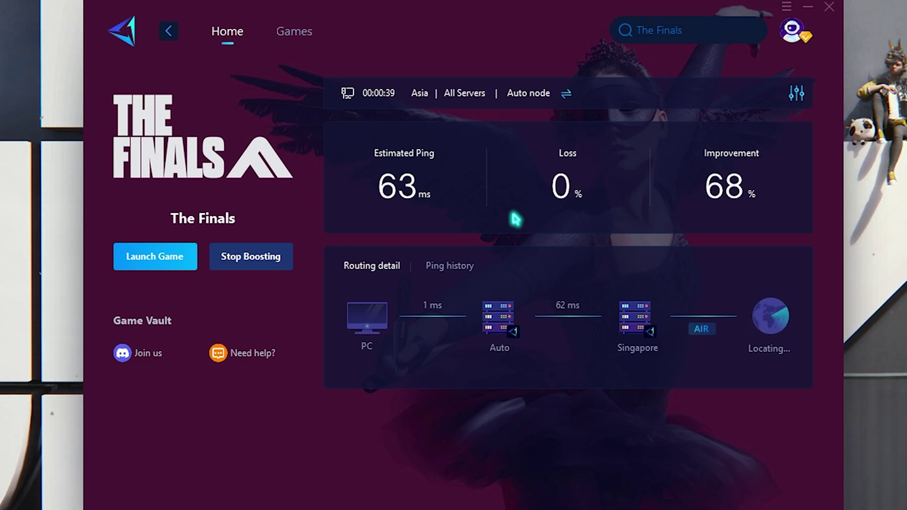
Browse the Popular games list in GearUP Booster's Games library.
left_click(165, 37)
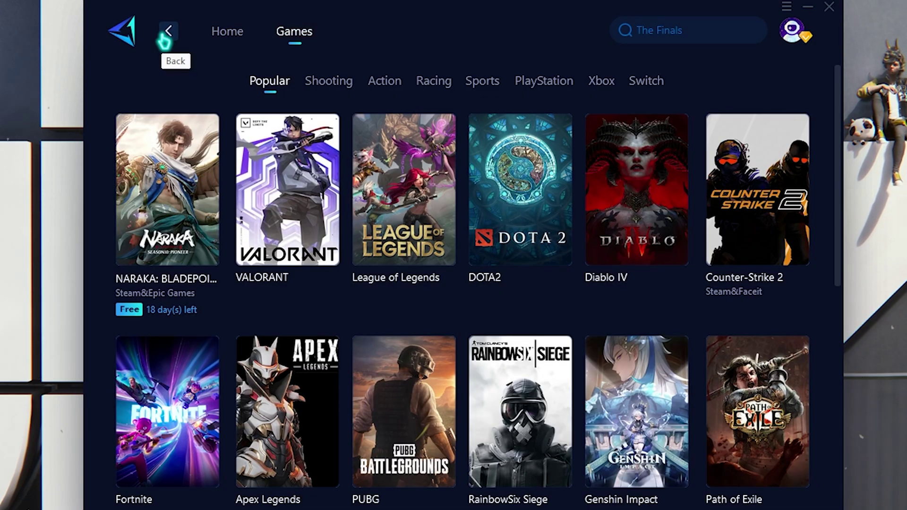
scroll(515, 227, "down", 8)
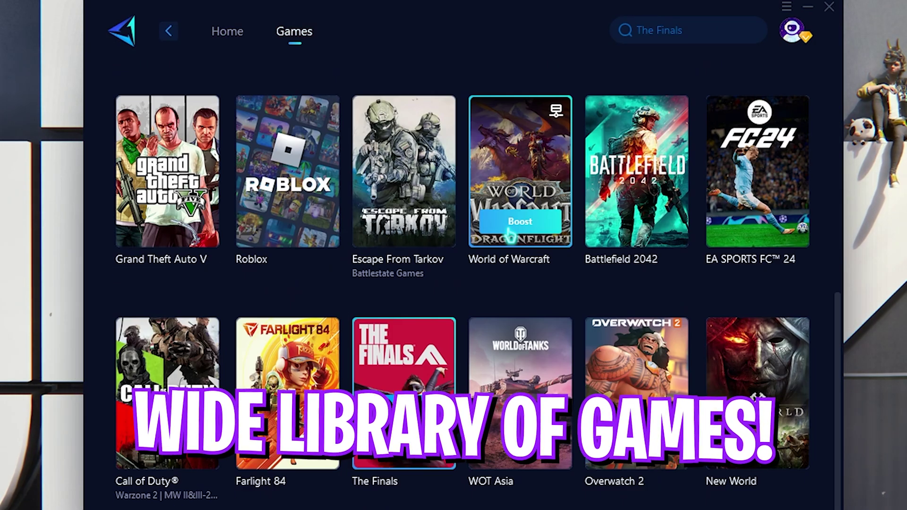
scroll(510, 231, "up", 8)
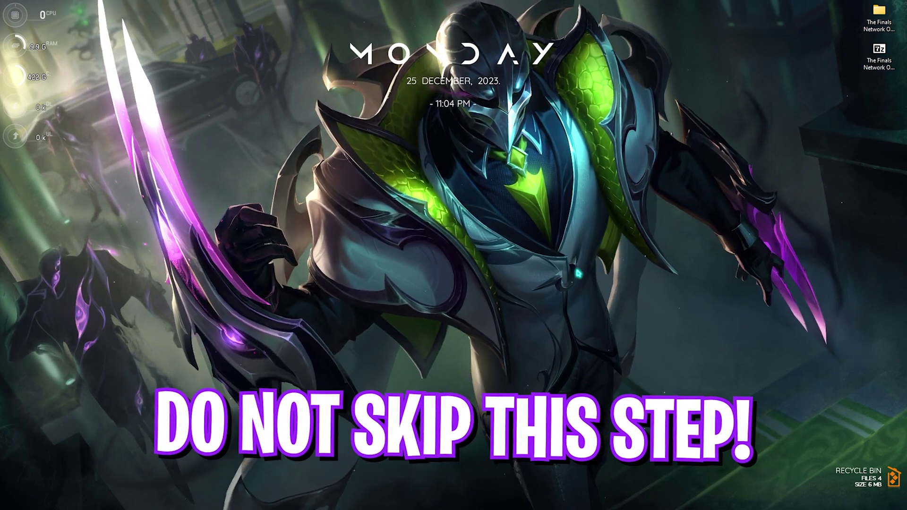
Search 'create a restore point' and check the protection settings for Local Disk (C:).
key("super")
type("create a restore point")
key("Return")
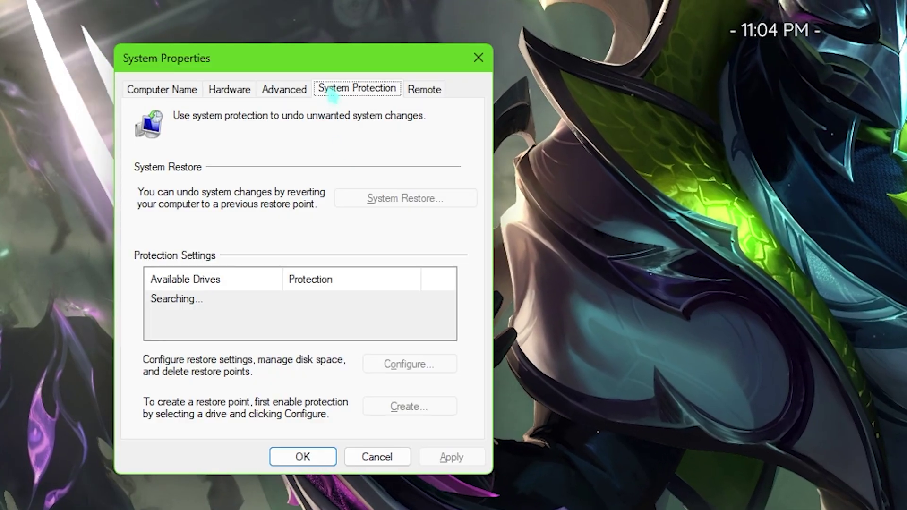
left_click(217, 299)
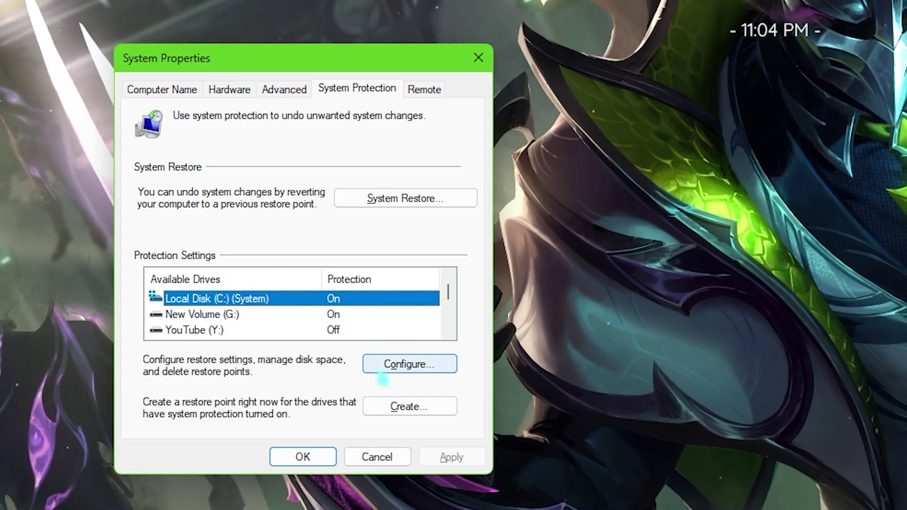
left_click(410, 364)
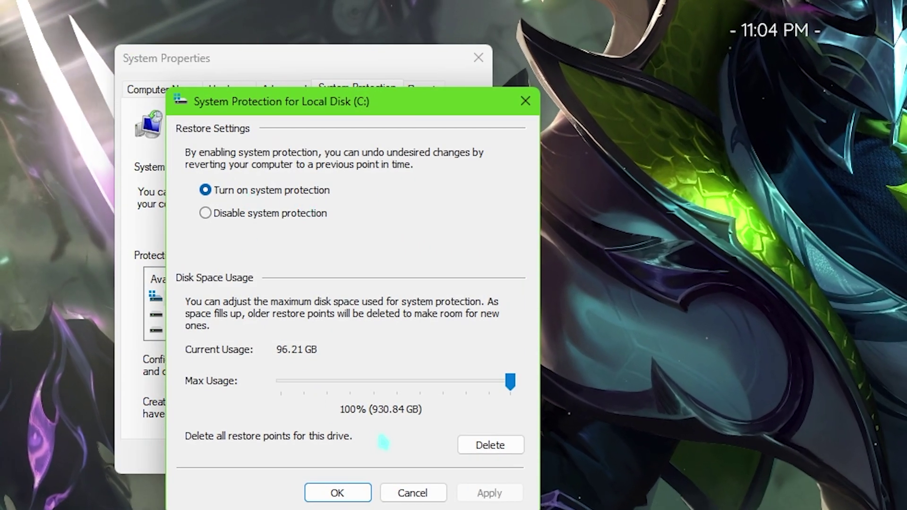
left_click(338, 492)
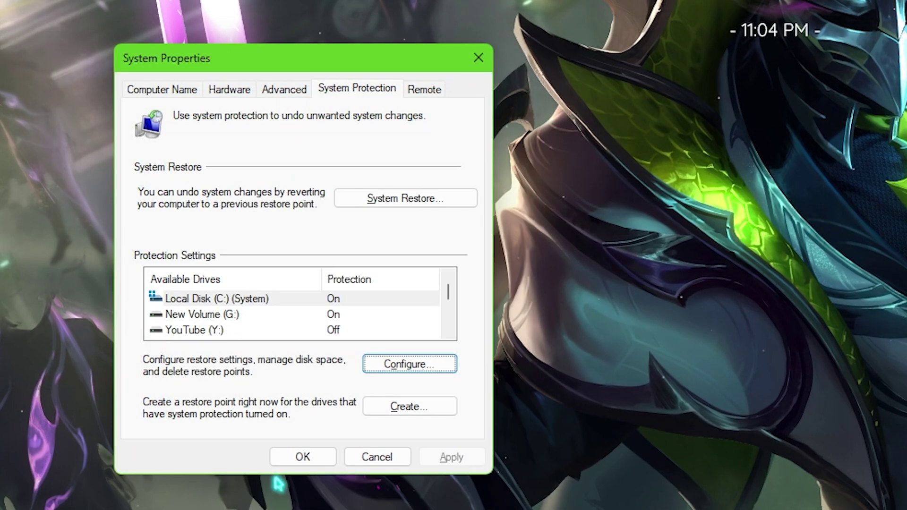
Create a restore point described as 'The Finals'.
left_click(404, 407)
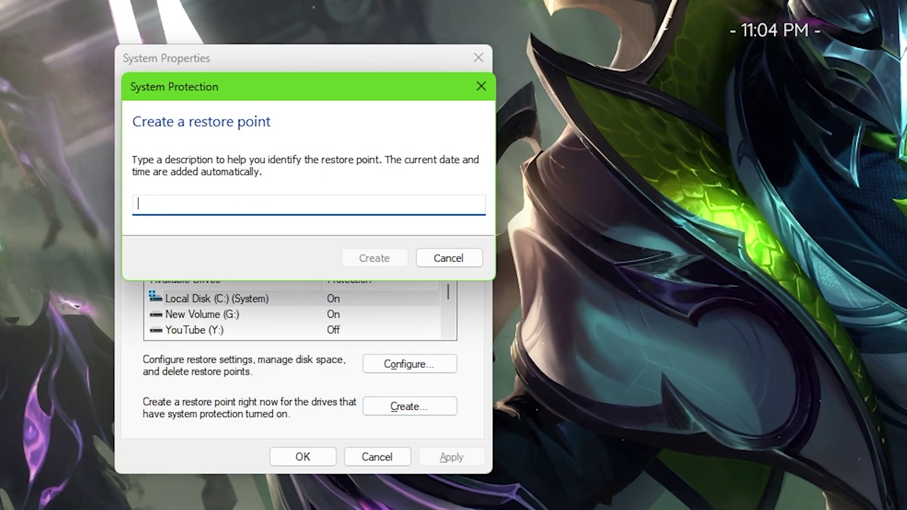
type("The ")
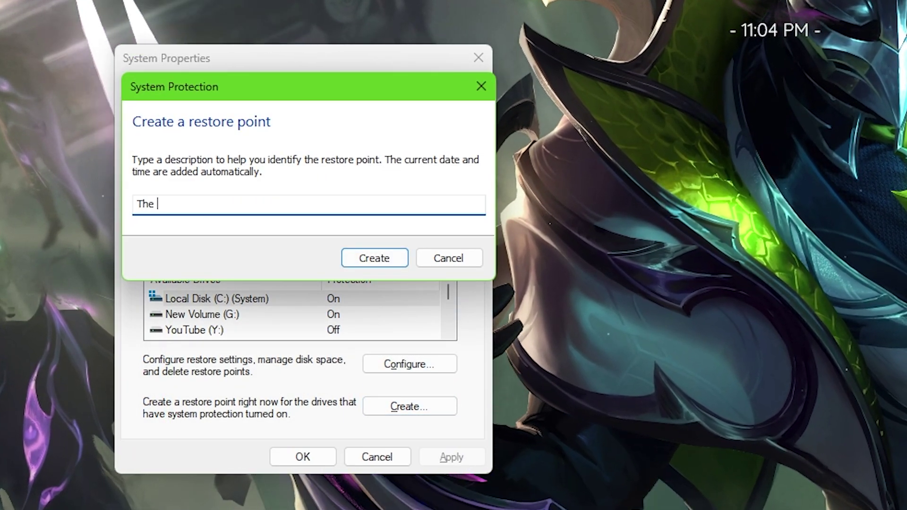
type("Finals")
key("Return")
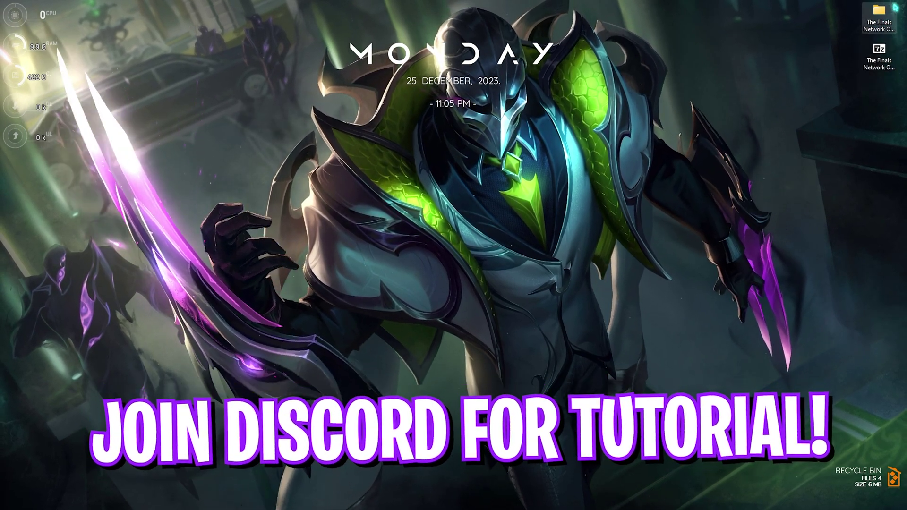
Open the optimization pack maximized and enter the '1 - The Finals Optimization' folder.
double_click(878, 10)
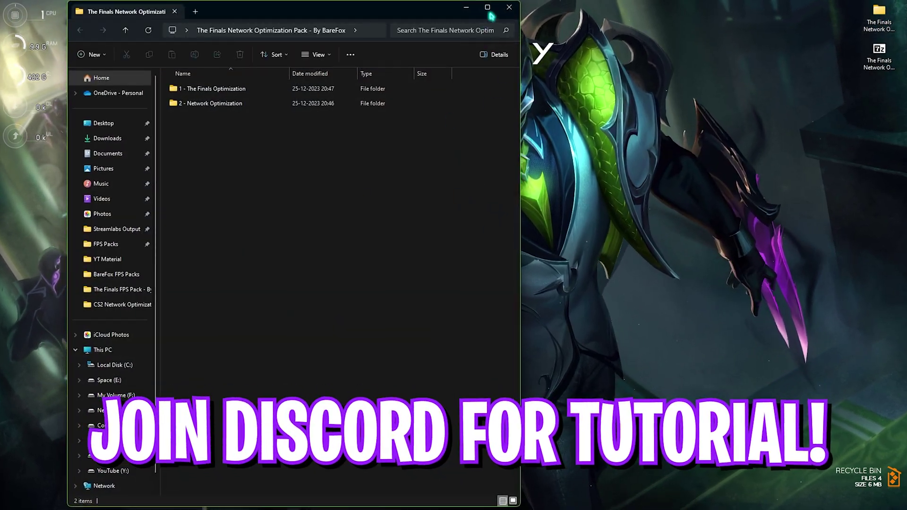
left_click(488, 7)
left_click_drag(206, 195, 122, 81)
left_click(159, 152)
left_click(155, 89)
double_click(156, 92)
Inspect Disable Background Apps.reg, PC Optimization.reg and The Finals High Priority.reg.
left_click(138, 86)
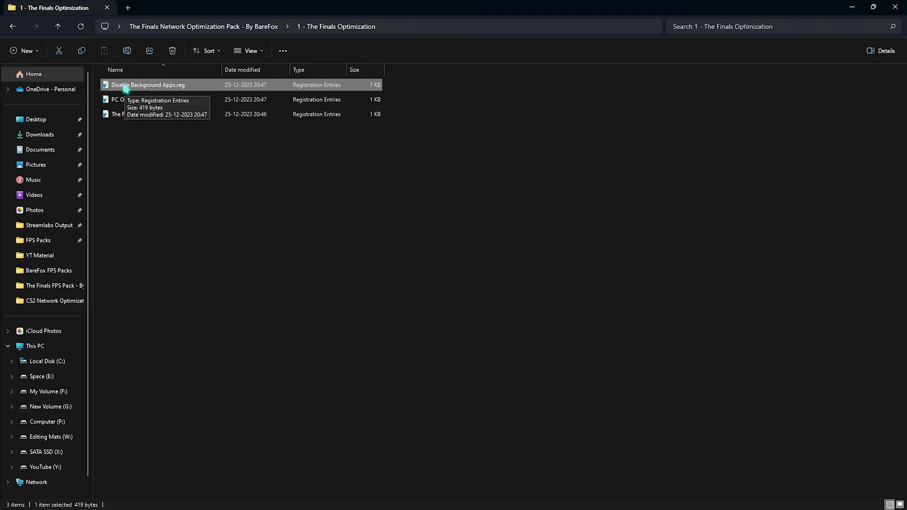
left_click(173, 184)
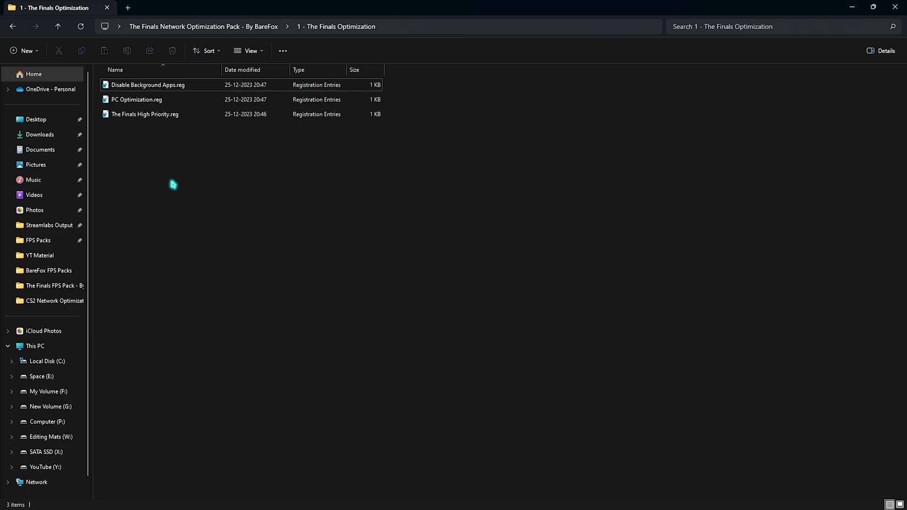
left_click(136, 100)
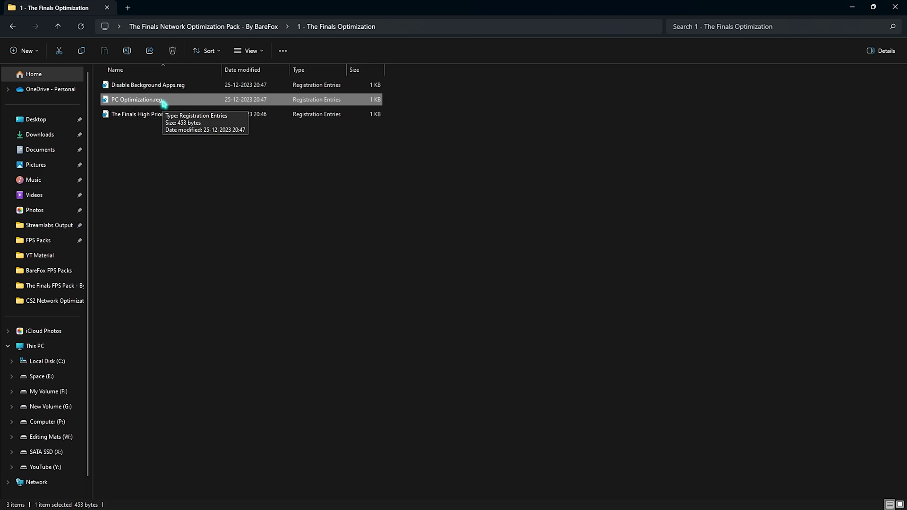
left_click(153, 115)
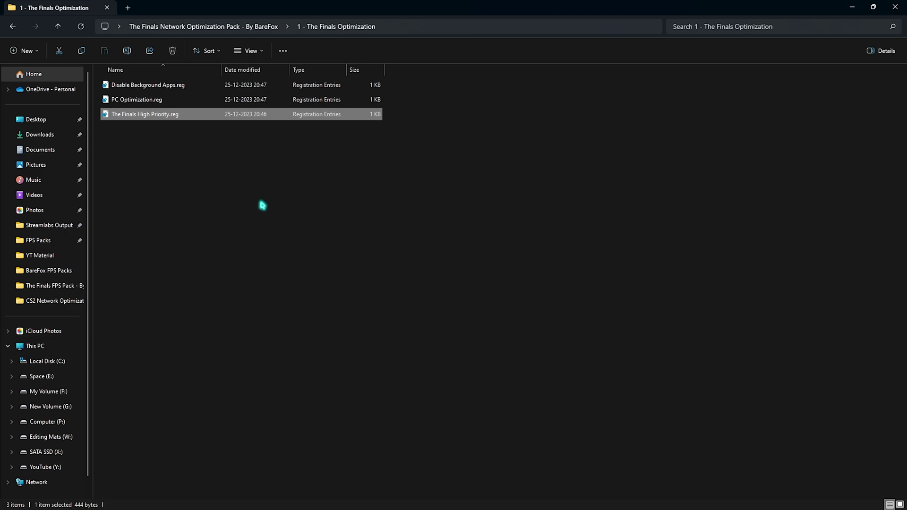
Go back and open '2 - Network Optimization', selecting Network Optimization.bat.
key("alt+Left")
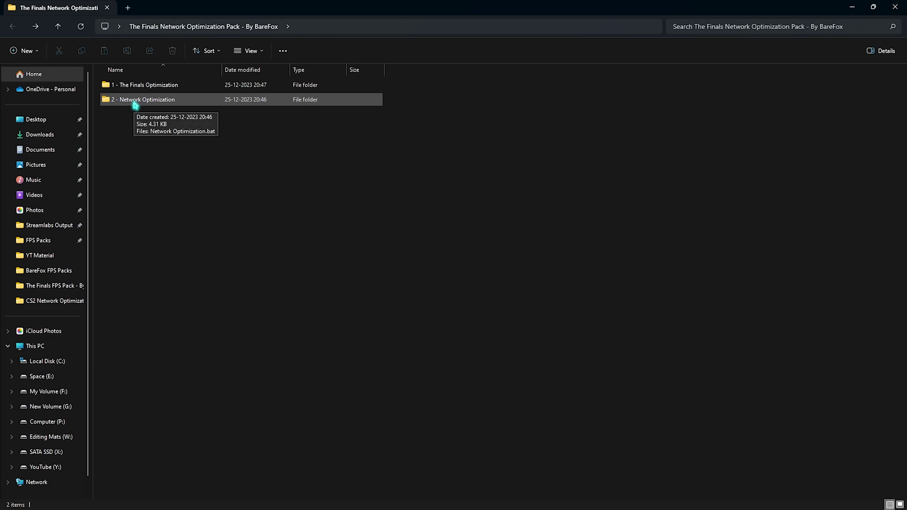
double_click(133, 104)
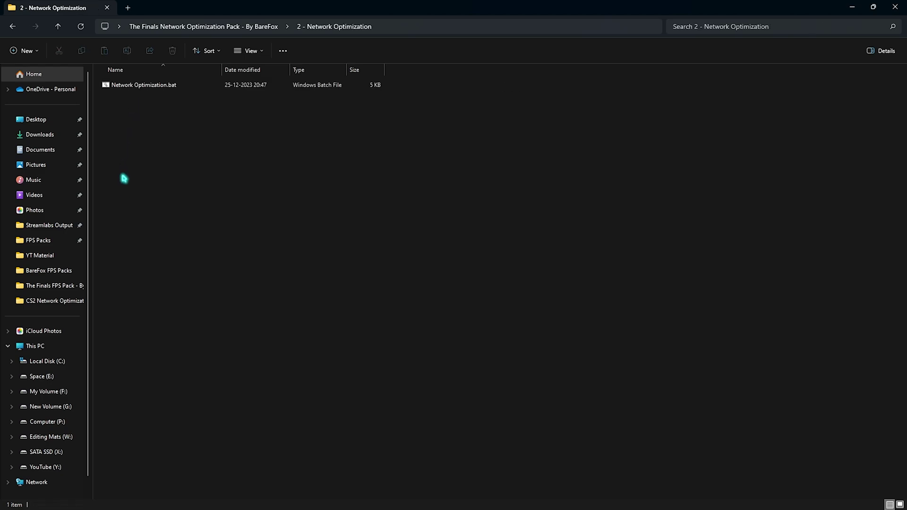
left_click(131, 91)
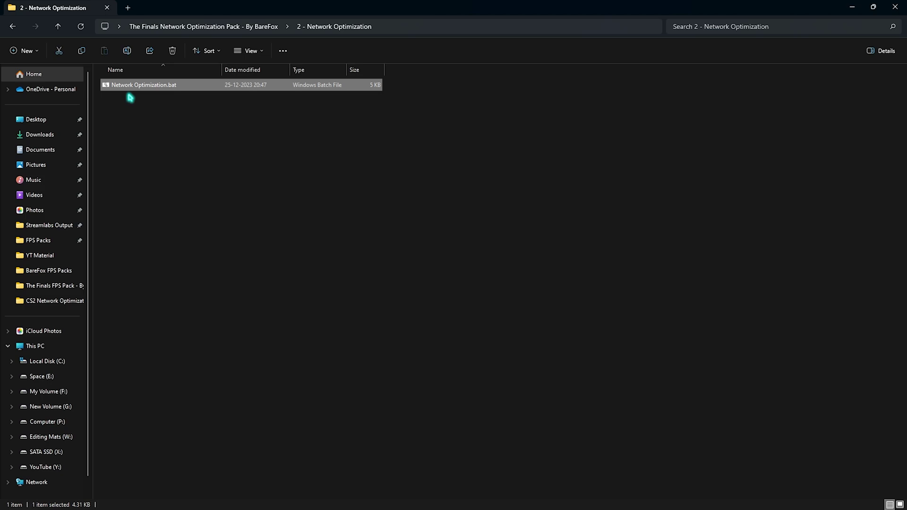
double_click(140, 90)
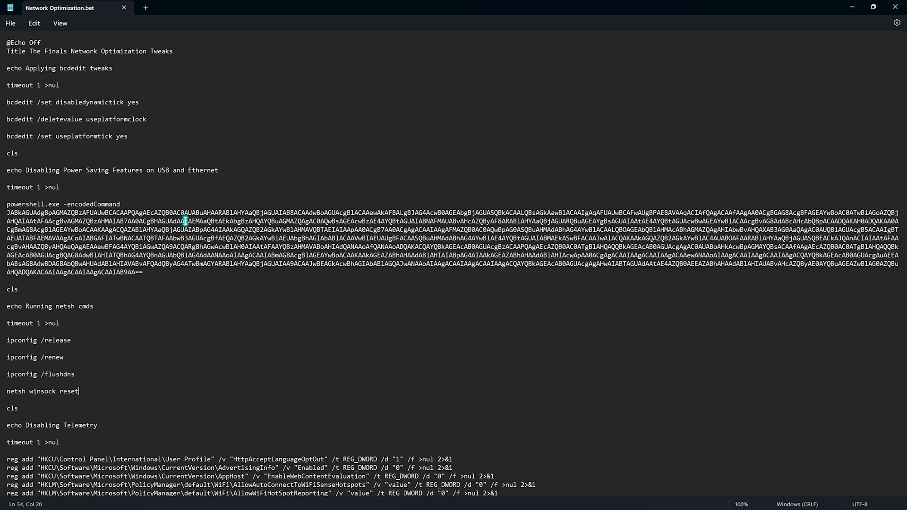
scroll(142, 289, "down", 5)
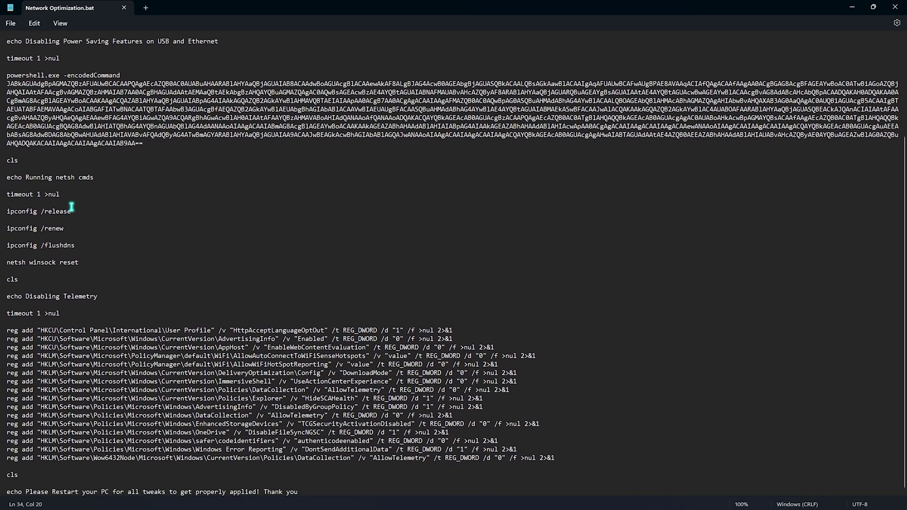
scroll(190, 334, "up", 5)
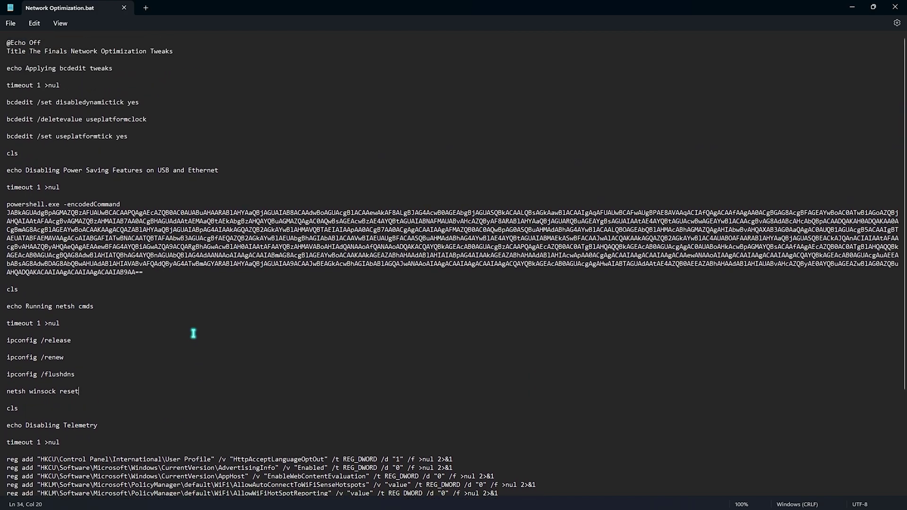
scroll(194, 334, "down", 5)
scroll(193, 334, "up", 5)
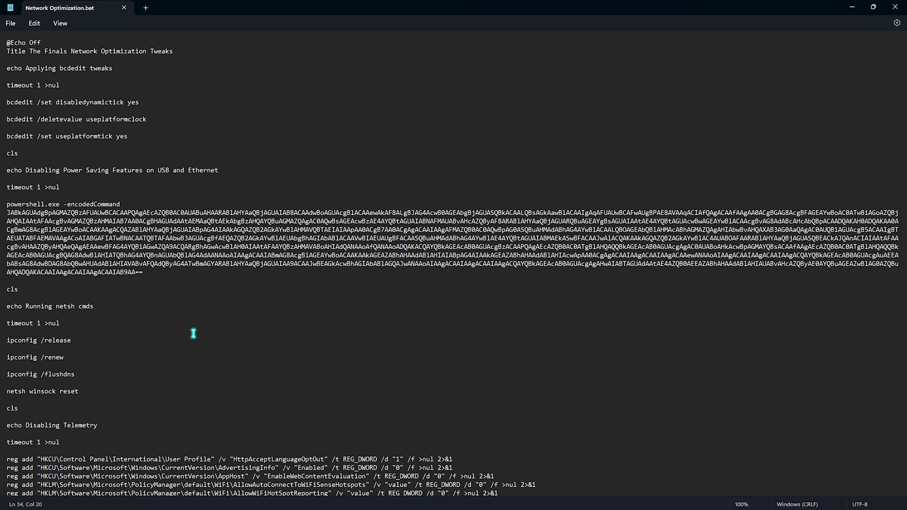
scroll(193, 334, "down", 1)
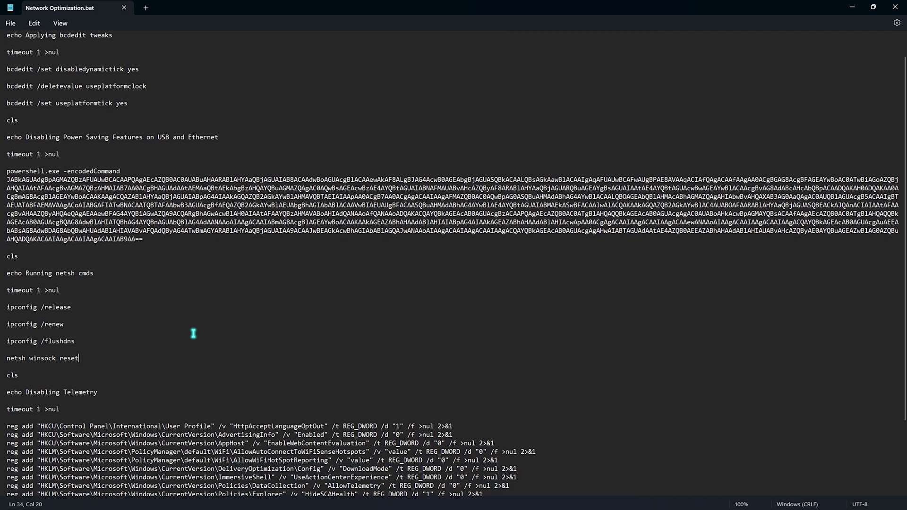
scroll(193, 333, "down", 3)
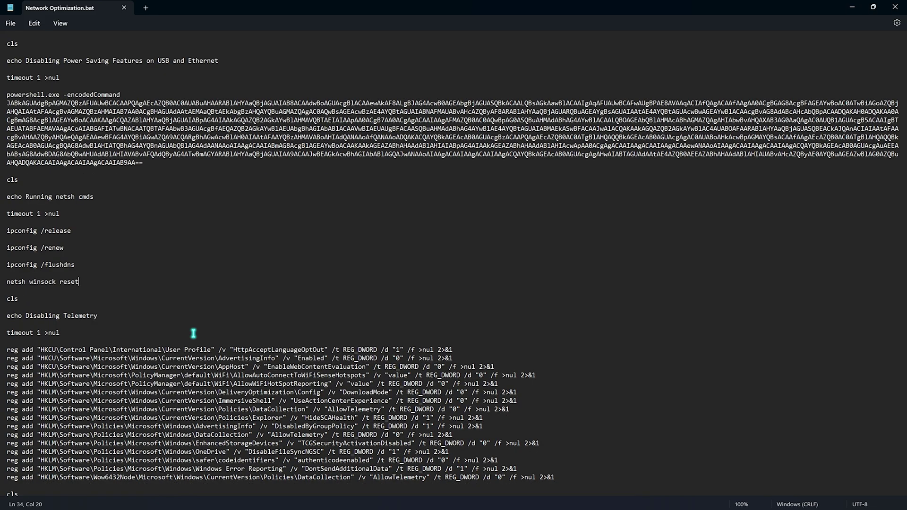
scroll(184, 298, "up", 4)
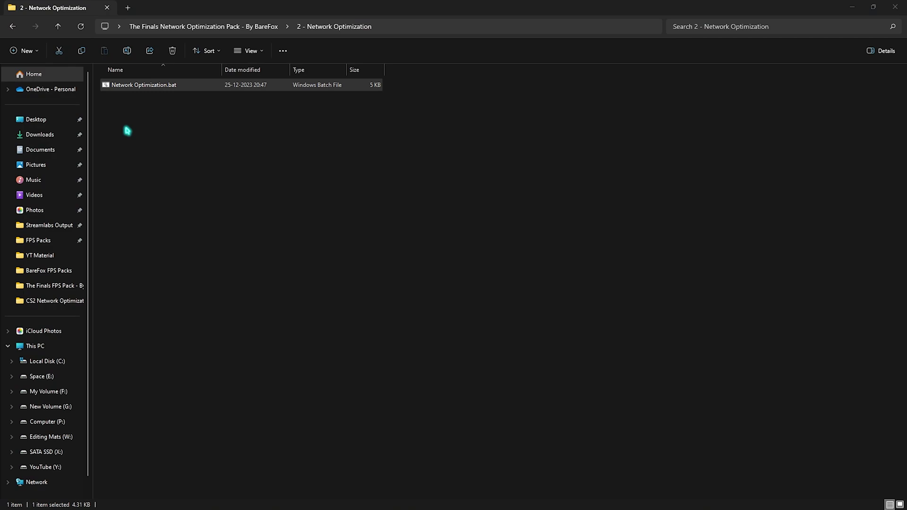
left_click_drag(162, 134, 146, 94)
left_click(158, 155)
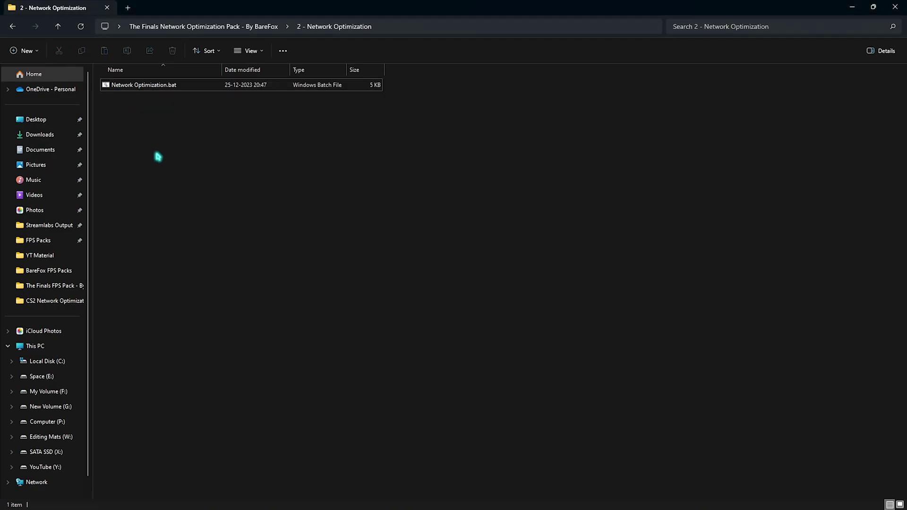